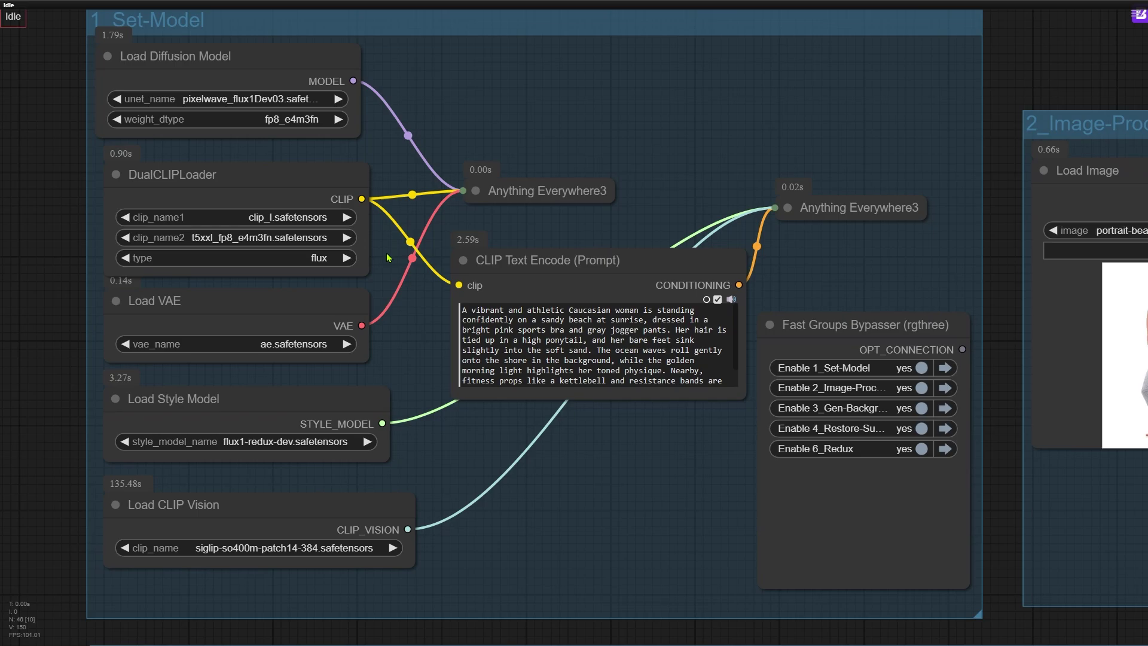
Step: Inspect the Image Remove Bg node and the canny edge preview in the image-processing group
scroll(388, 258, "down", 5)
left_click_drag(949, 306, 333, 295)
scroll(509, 238, "up", 2)
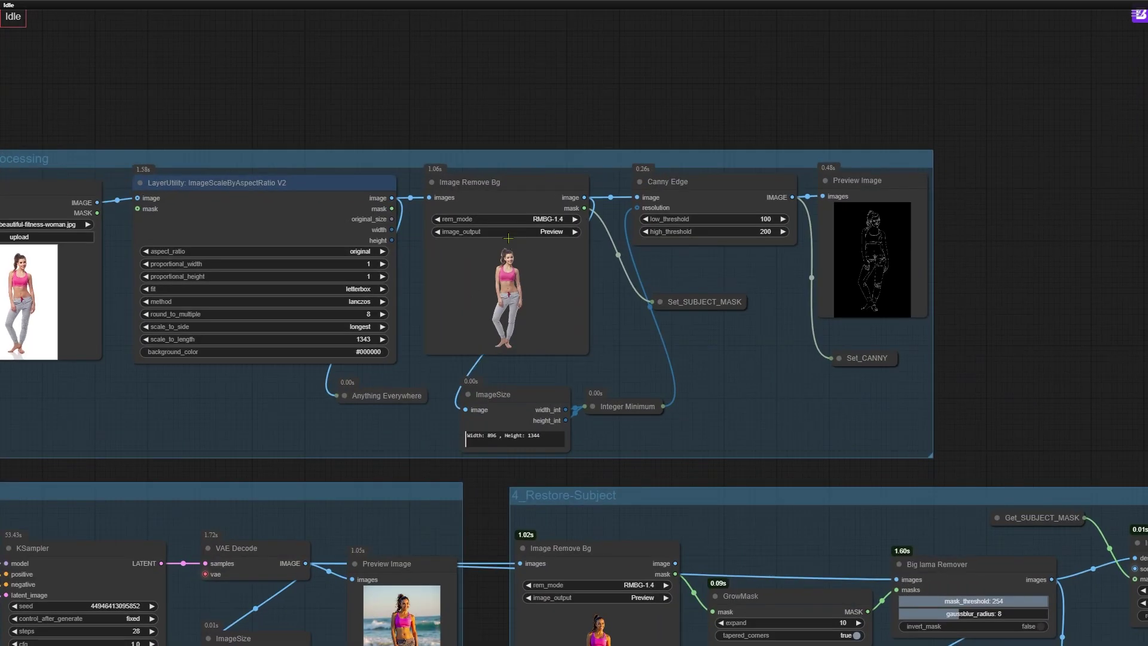
scroll(508, 238, "up", 10)
left_click(602, 296)
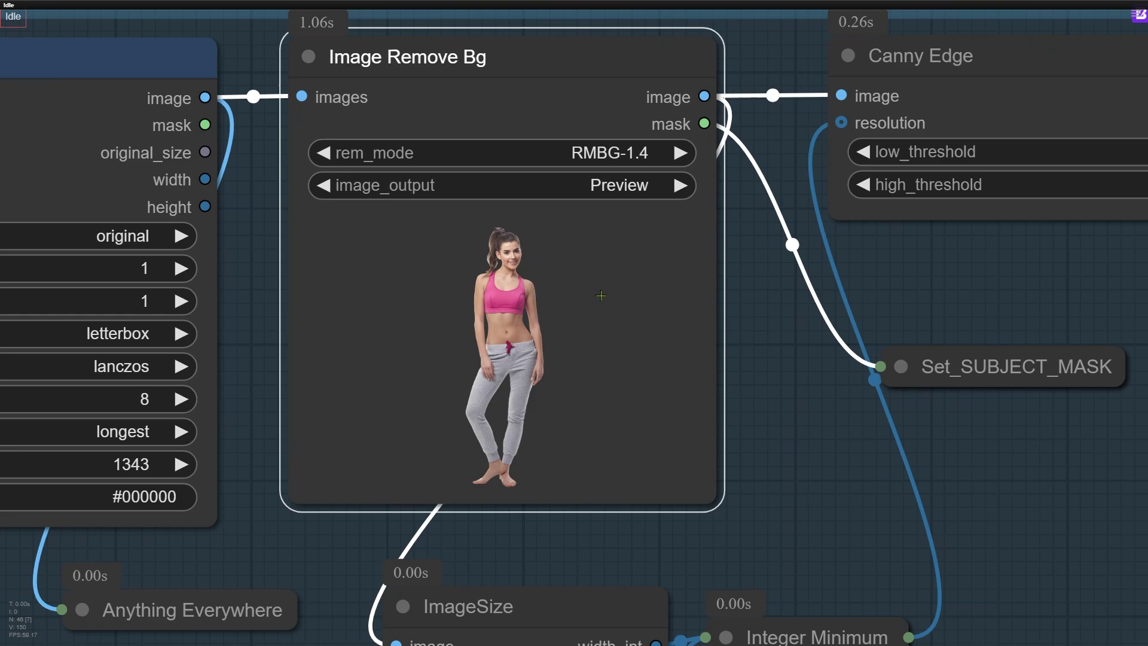
scroll(370, 282, "down", 4)
left_click_drag(842, 281, 219, 325)
scroll(541, 304, "up", 3)
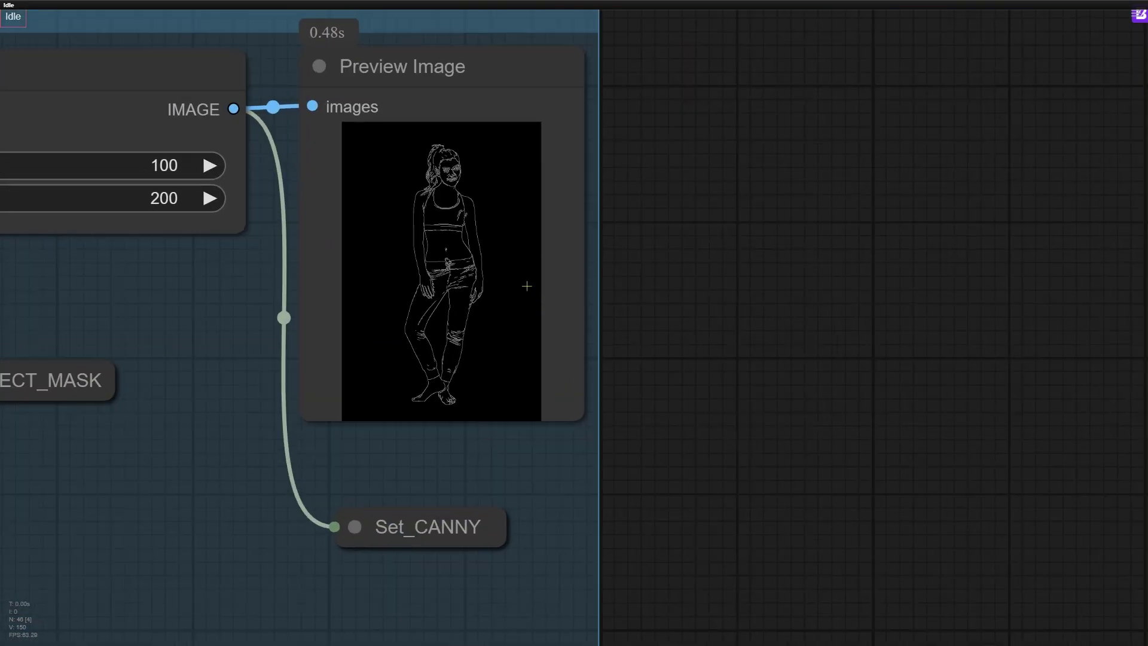
scroll(526, 286, "up", 2)
left_click(512, 272)
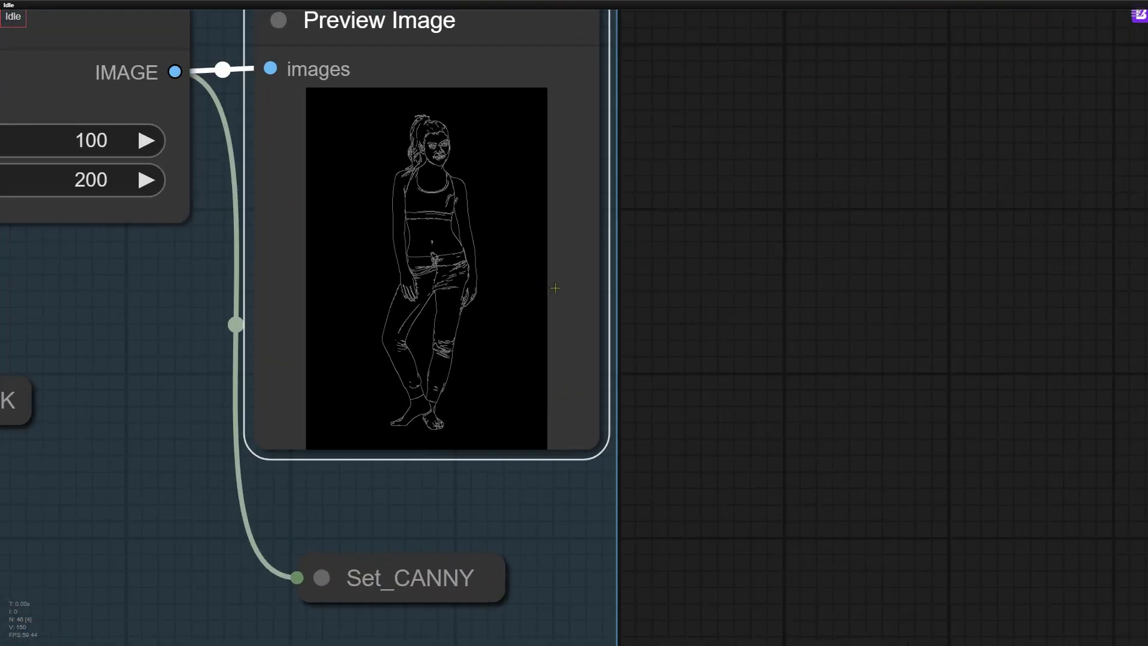
Step: Inspect the generated beach image preview and the Gen-Background group
scroll(556, 288, "down", 12)
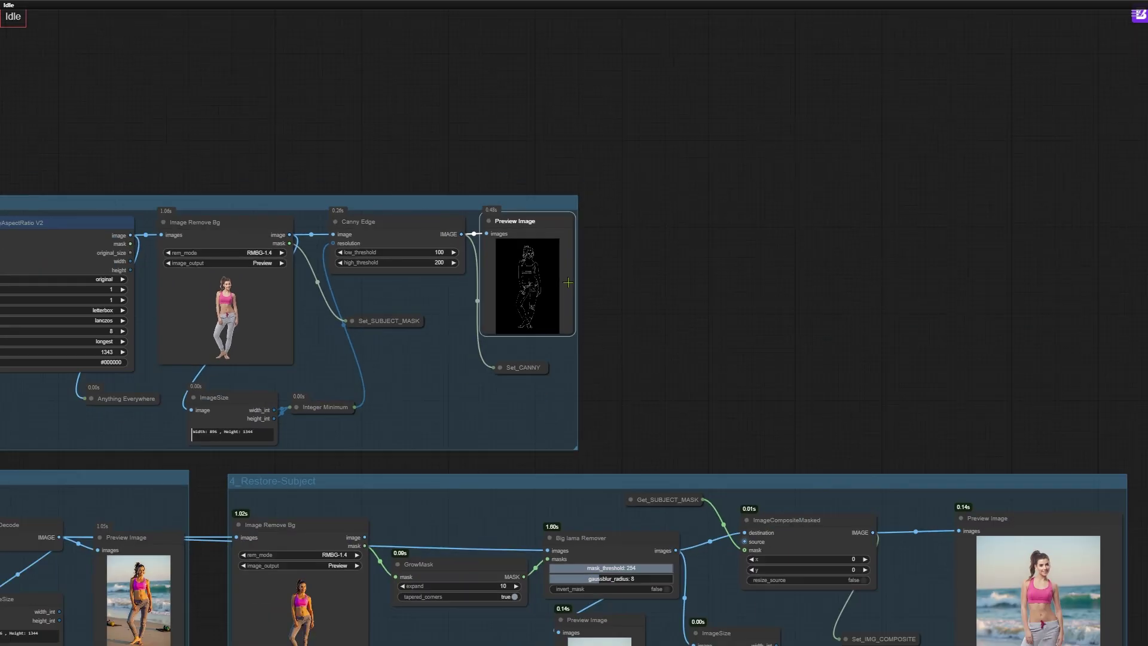
left_click_drag(167, 436, 807, 245)
scroll(829, 435, "up", 8)
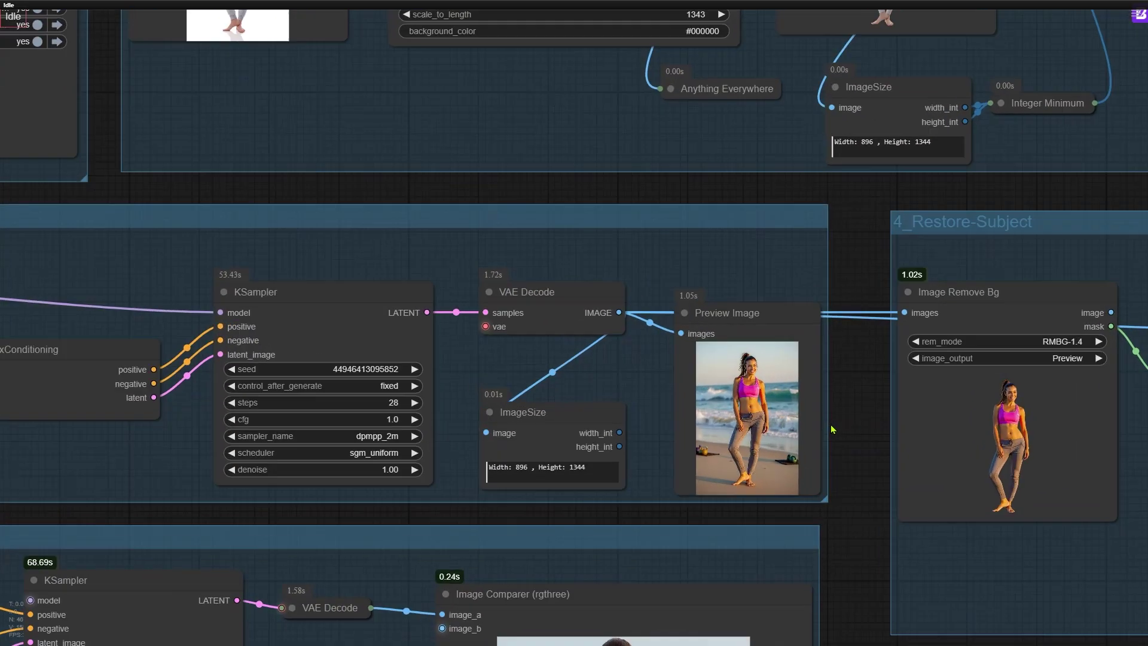
scroll(828, 435, "up", 6)
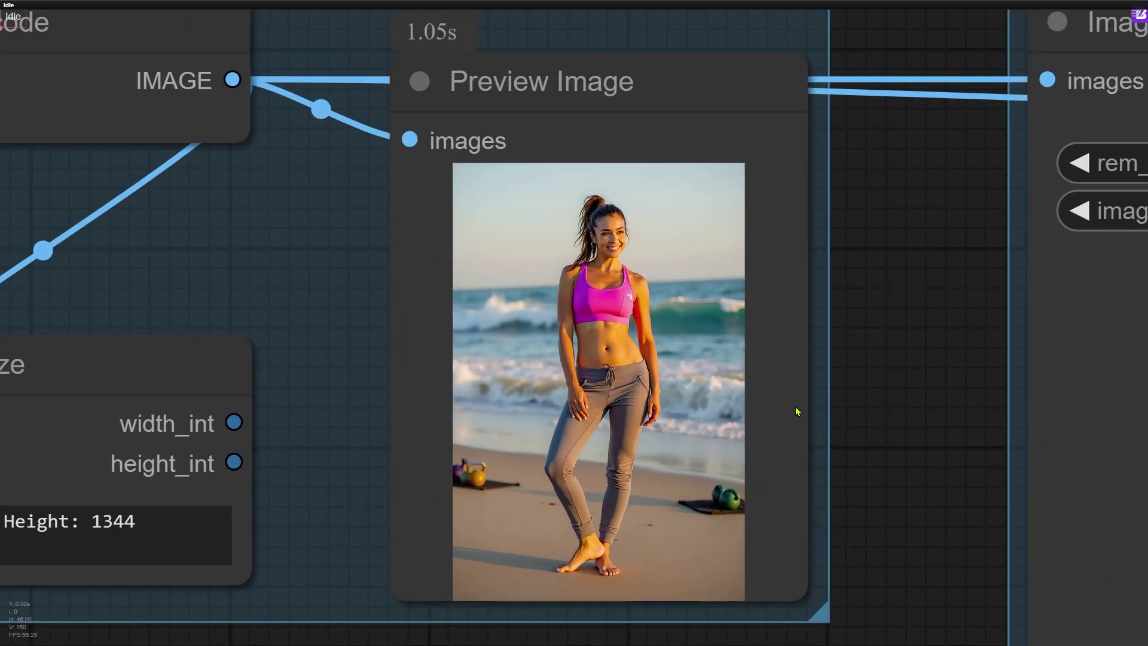
left_click(784, 393)
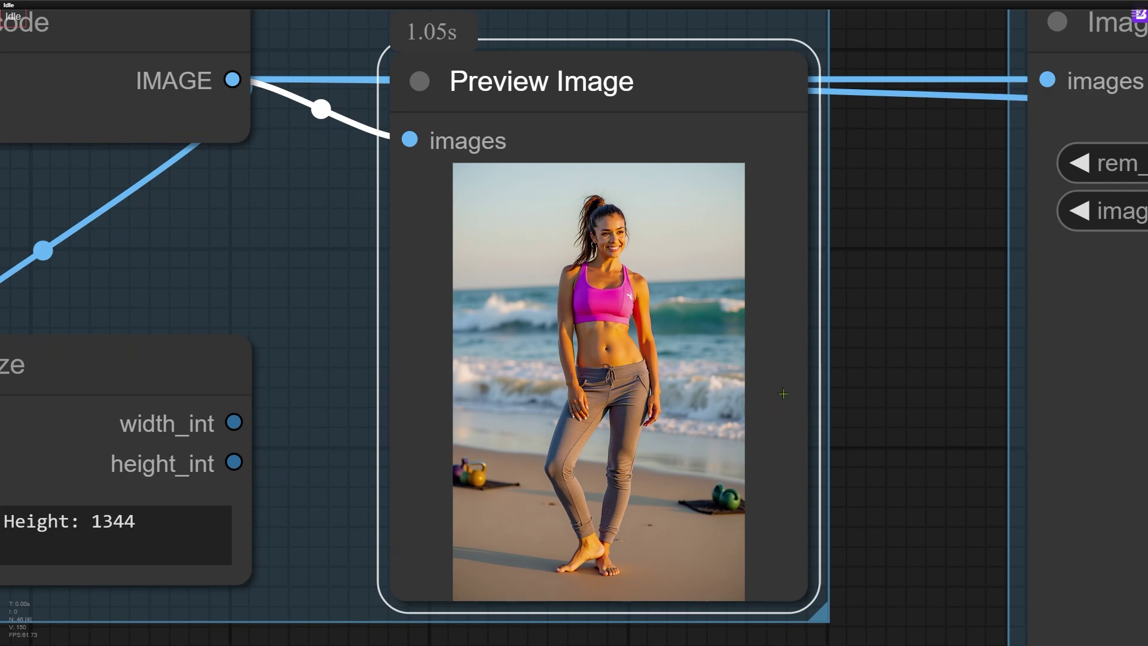
scroll(852, 314, "down", 8)
left_click_drag(130, 386, 370, 526)
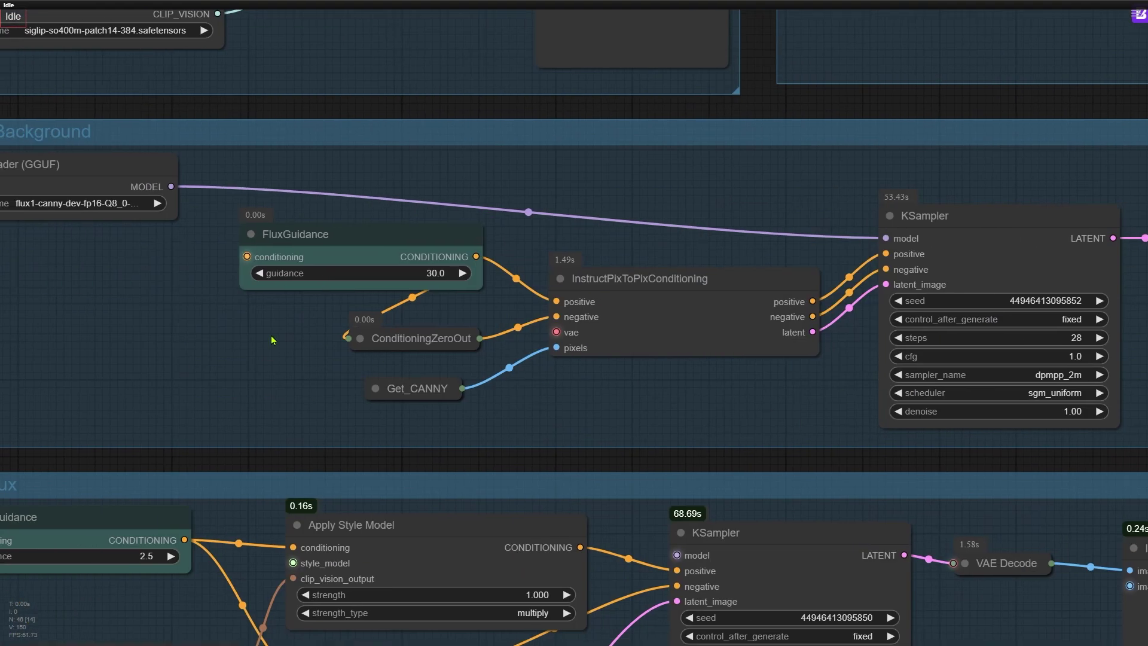
scroll(370, 299, "up", 8)
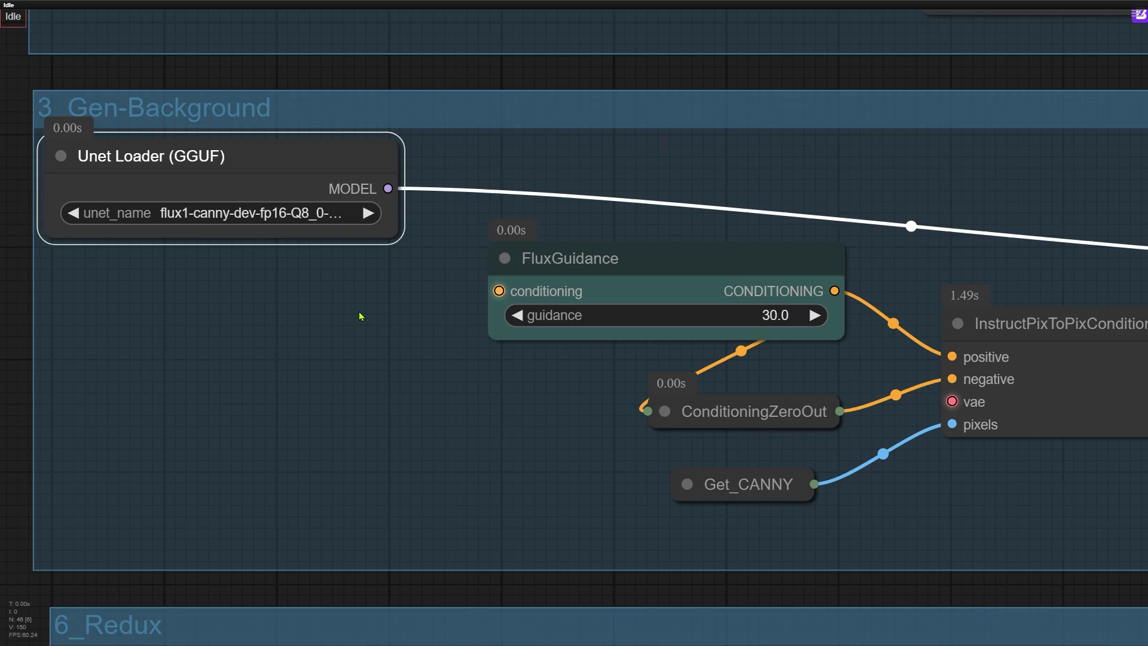
Step: Examine the 4_Restore-Subject group's inpainted empty-beach and composited beach portrait previews
scroll(315, 308, "down", 9)
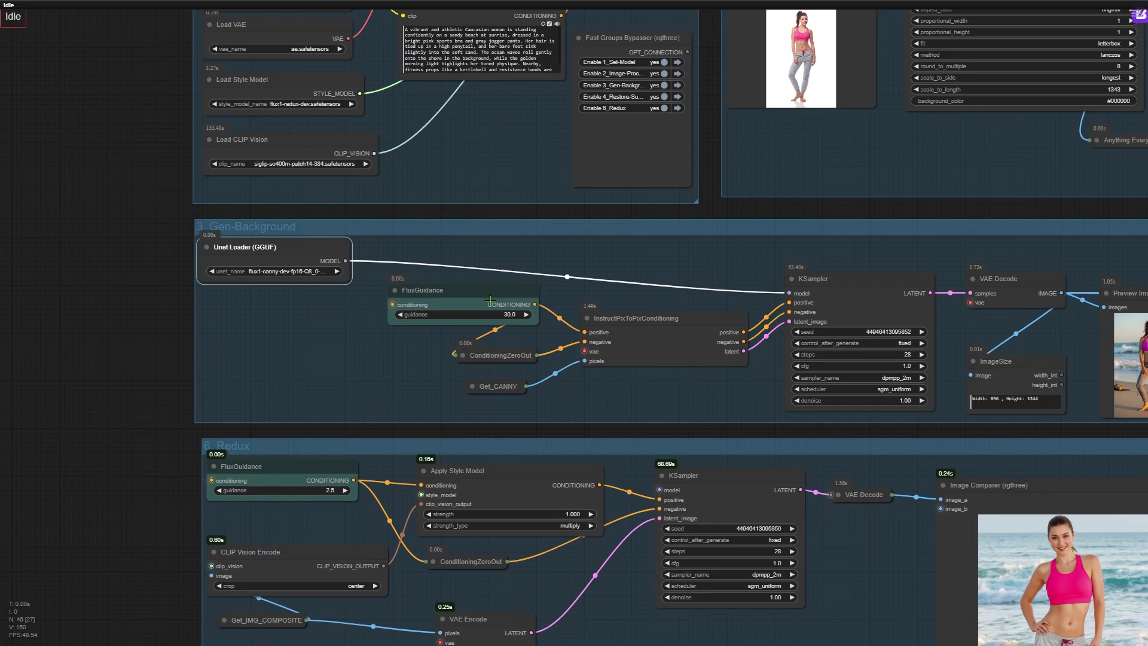
left_click_drag(930, 329, 284, 291)
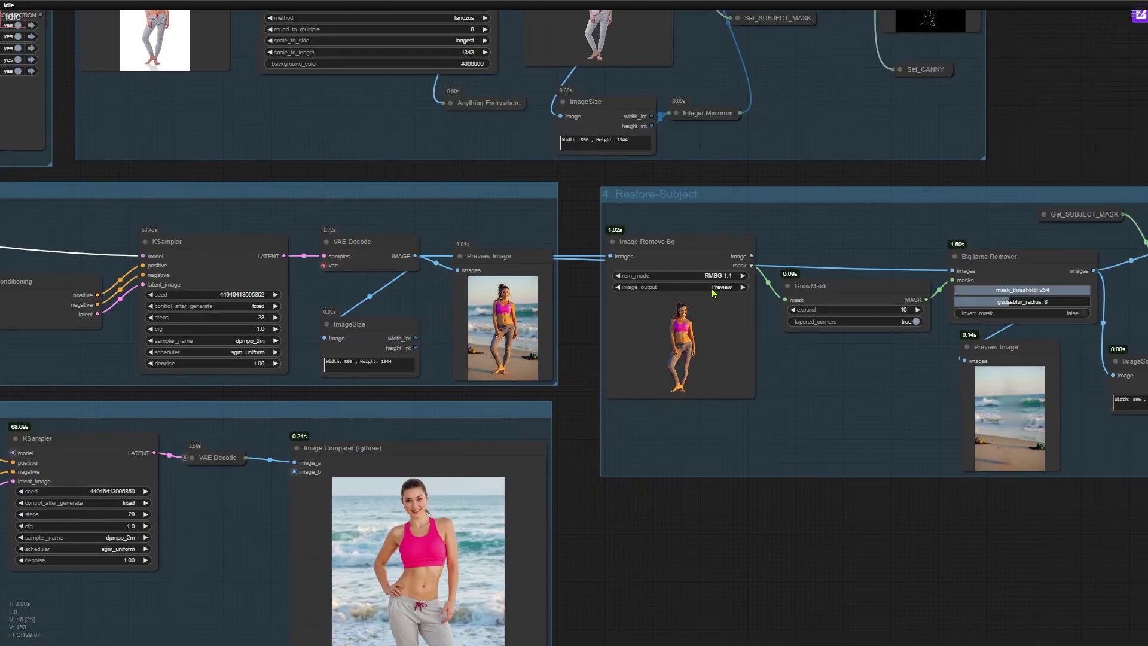
left_click_drag(848, 342, 653, 343)
scroll(653, 344, "up", 6)
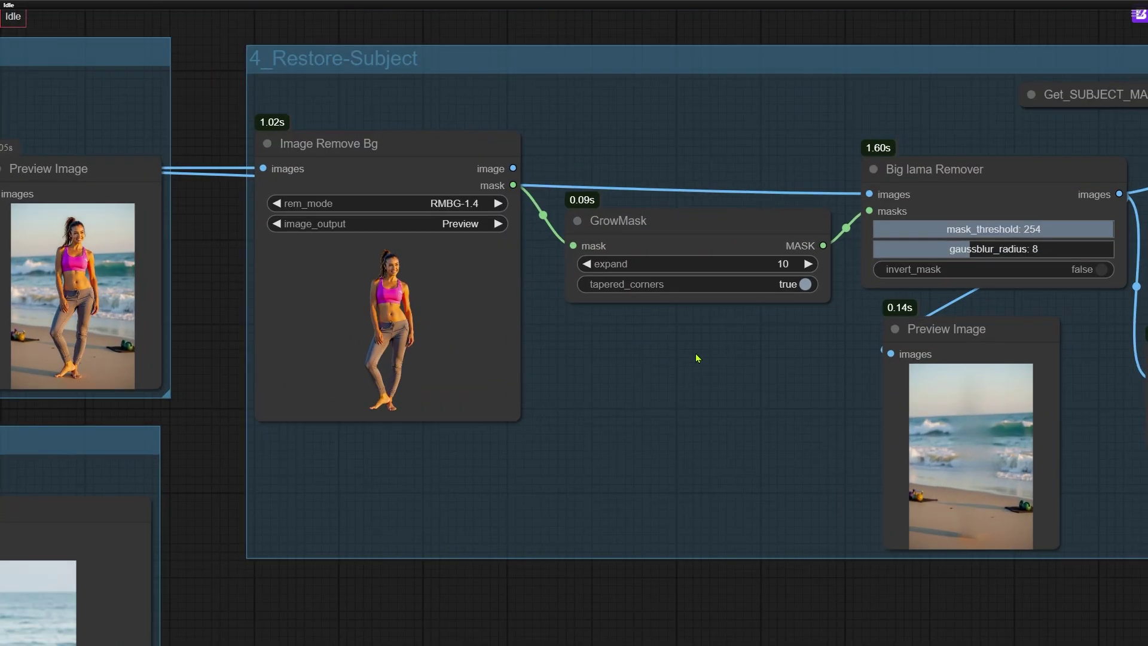
left_click_drag(940, 447, 512, 380)
scroll(638, 405, "up", 2)
scroll(638, 404, "up", 7)
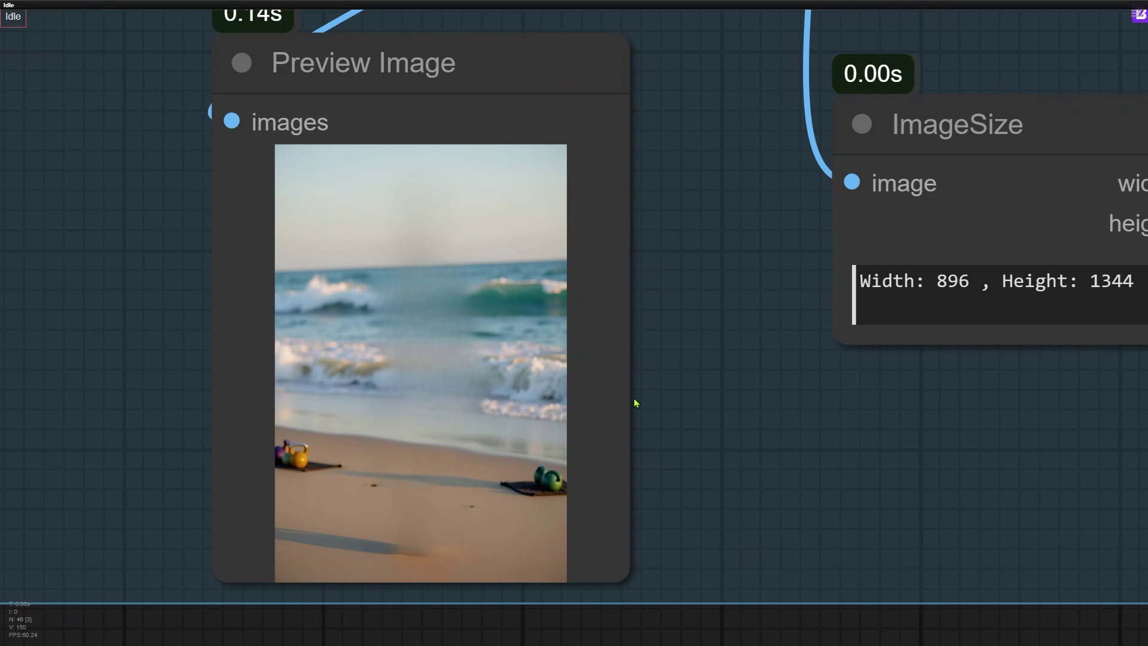
scroll(619, 390, "down", 3)
left_click_drag(976, 399, 190, 431)
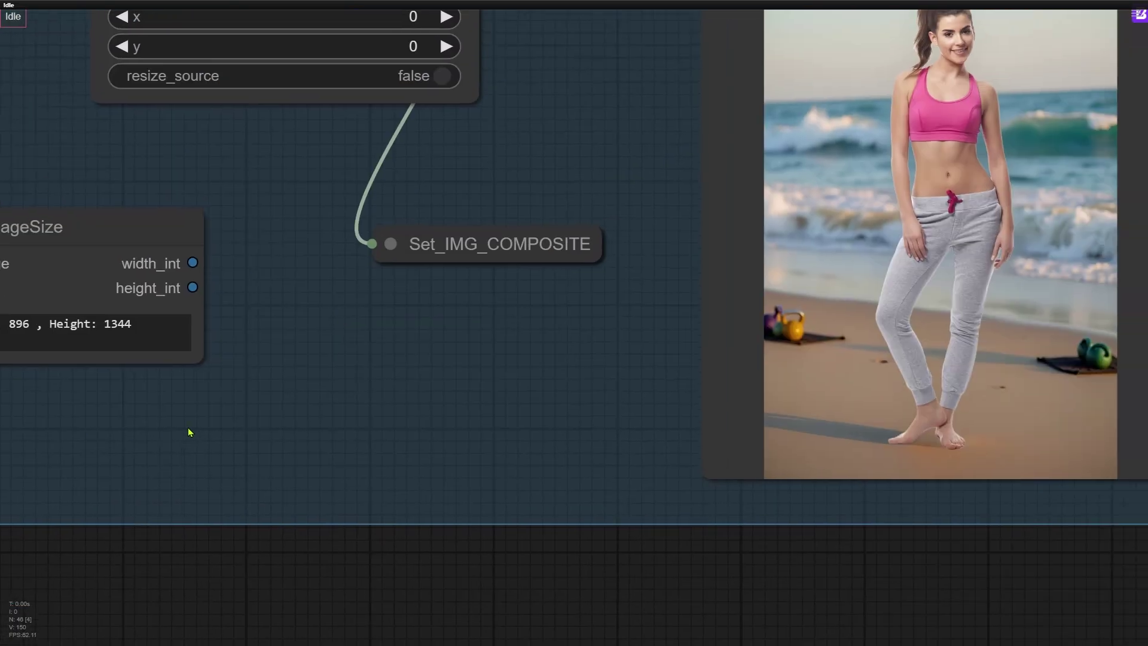
left_click_drag(669, 361, 377, 456)
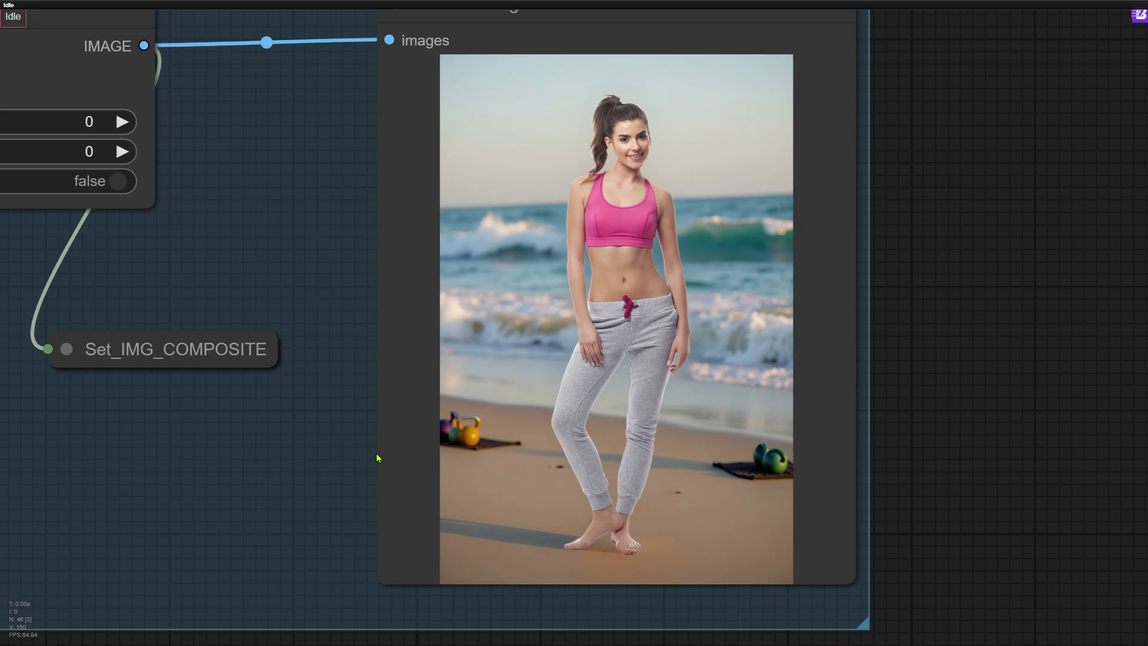
Step: Zoom out to view the whole Restore-Subject group and its neighbouring groups
scroll(448, 387, "down", 6)
scroll(506, 365, "down", 2)
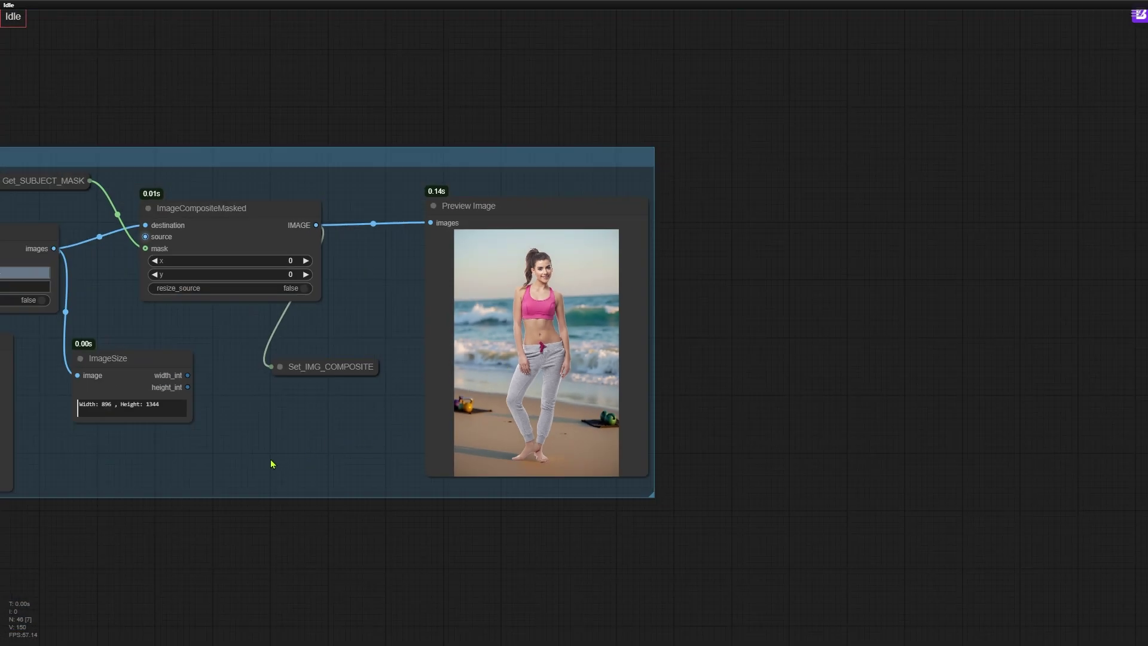
left_click_drag(273, 464, 730, 353)
scroll(730, 354, "down", 5)
left_click_drag(428, 400, 794, 359)
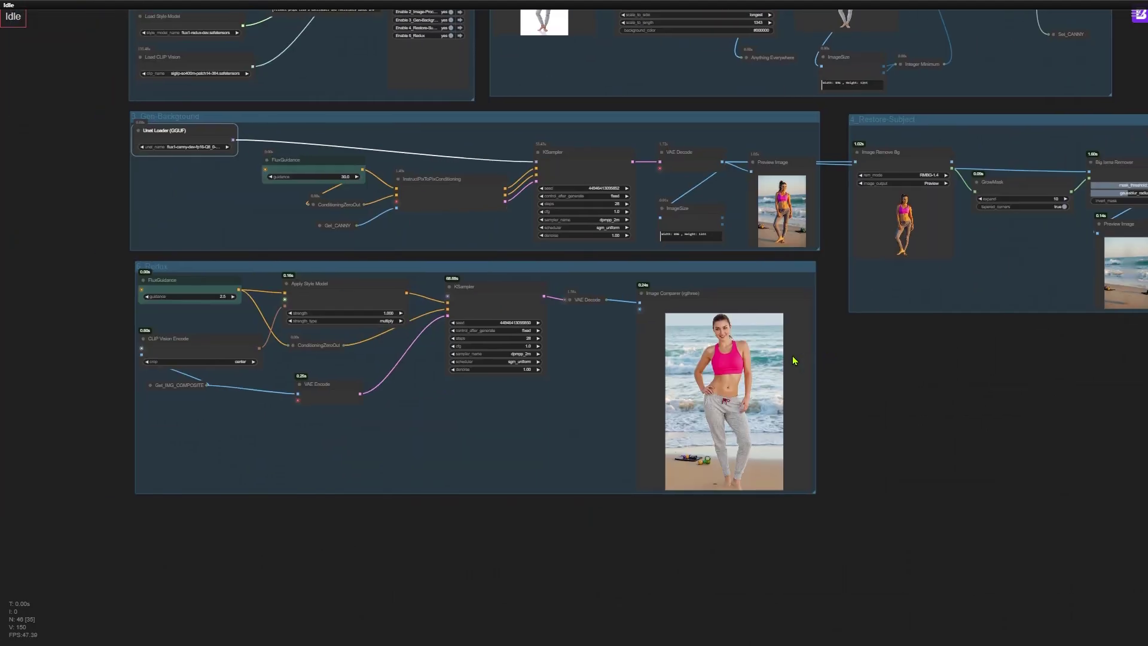
scroll(894, 403, "up", 9)
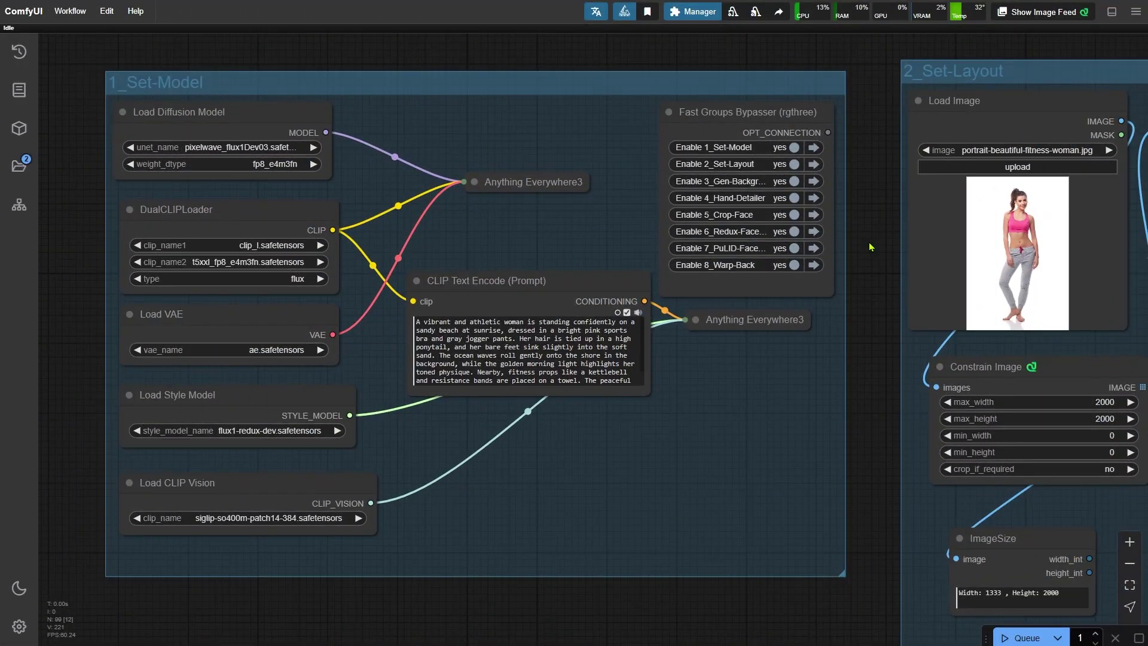
Step: Bypass groups 2 through 8, leaving only 1_Set-Model, and run the workflow to load the models
left_click(775, 164)
left_click(777, 181)
left_click(778, 198)
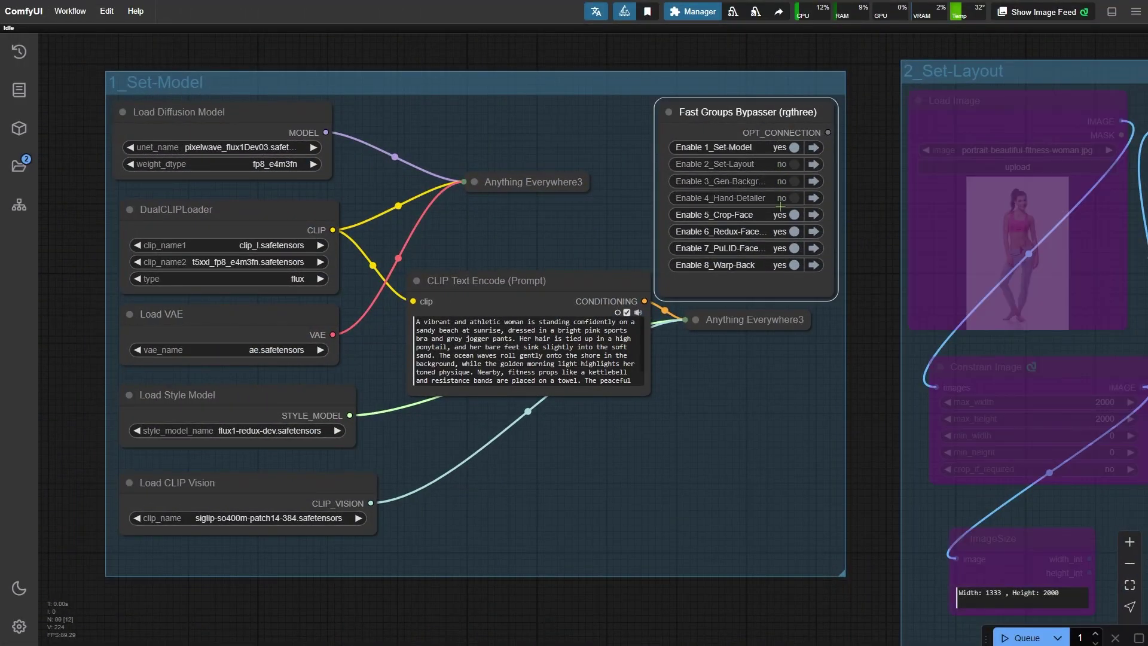
left_click(780, 214)
left_click(782, 231)
left_click(780, 248)
left_click(779, 265)
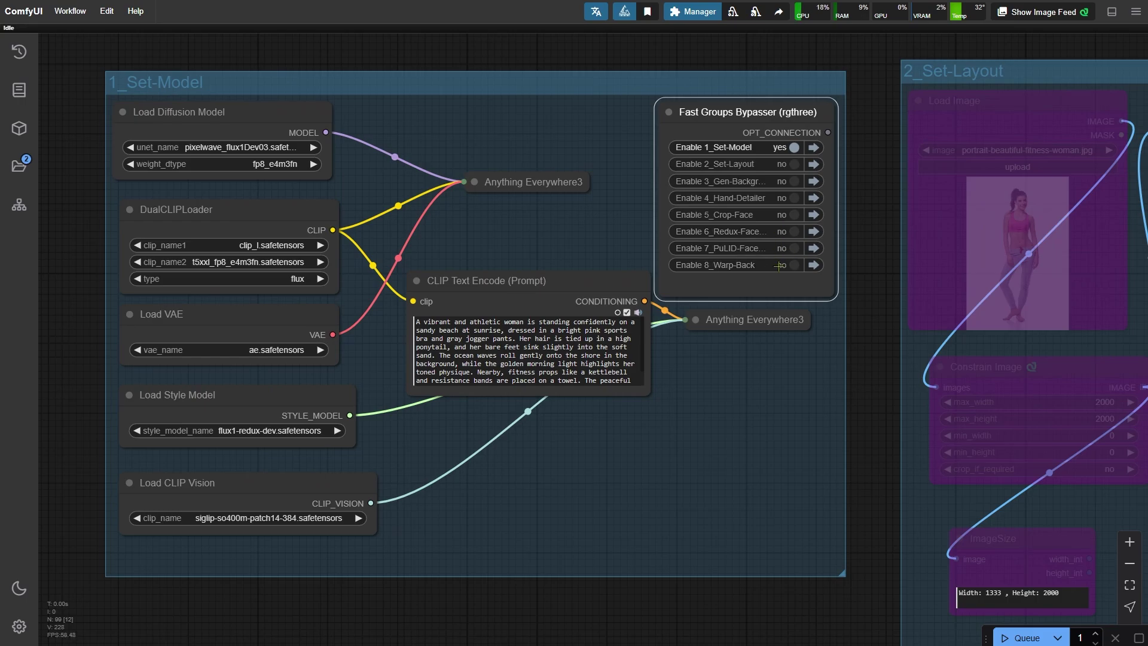
key("ctrl+Return")
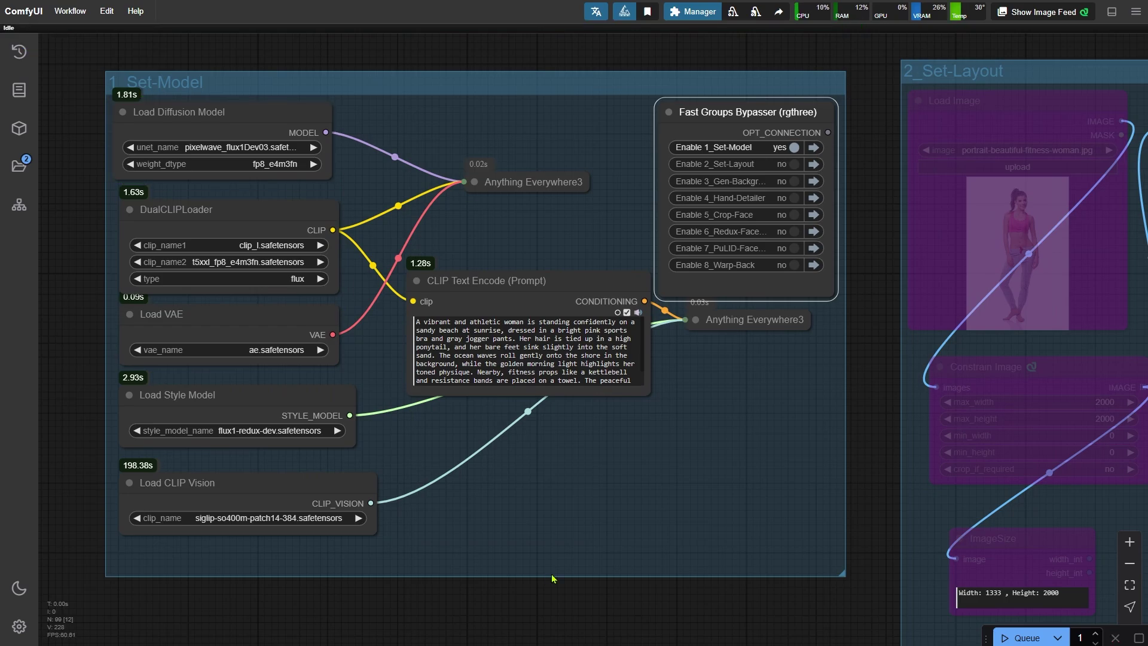
Step: Re-enable the 2_Set-Layout group and run the workflow through the layout stage
left_click(784, 164)
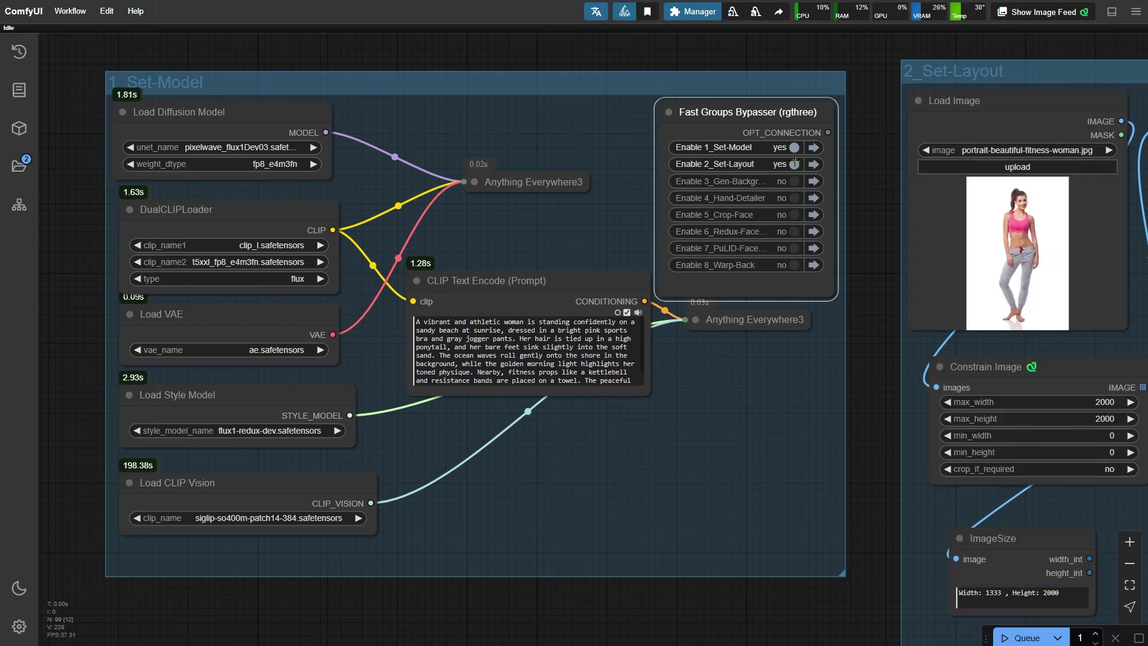
left_click(814, 164)
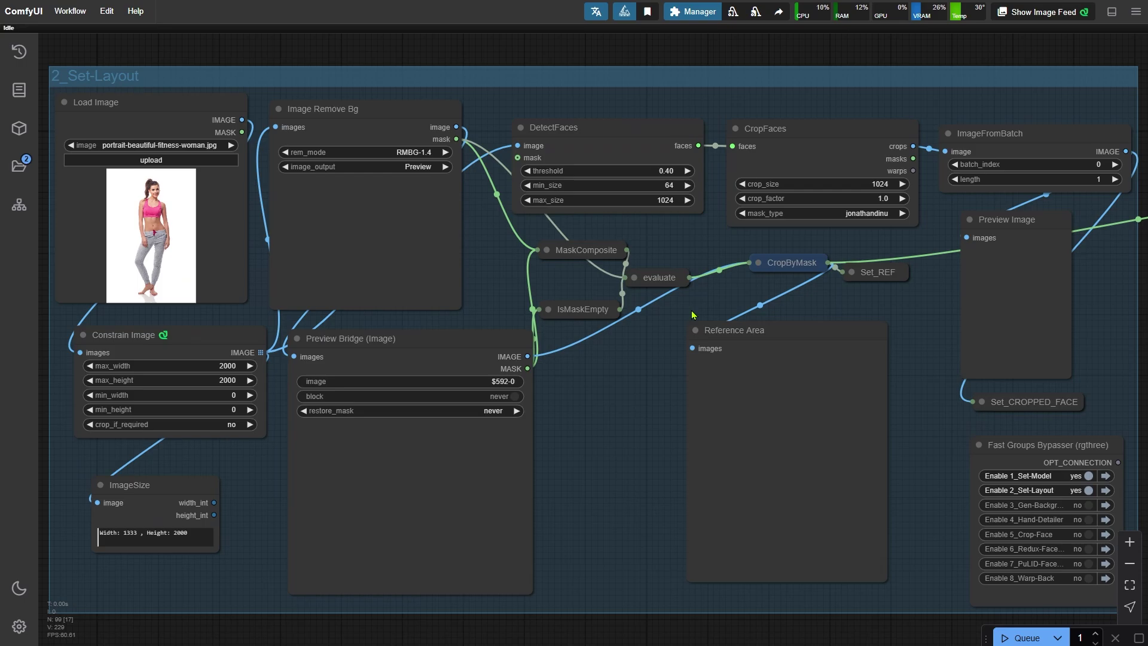
key("ctrl+Return")
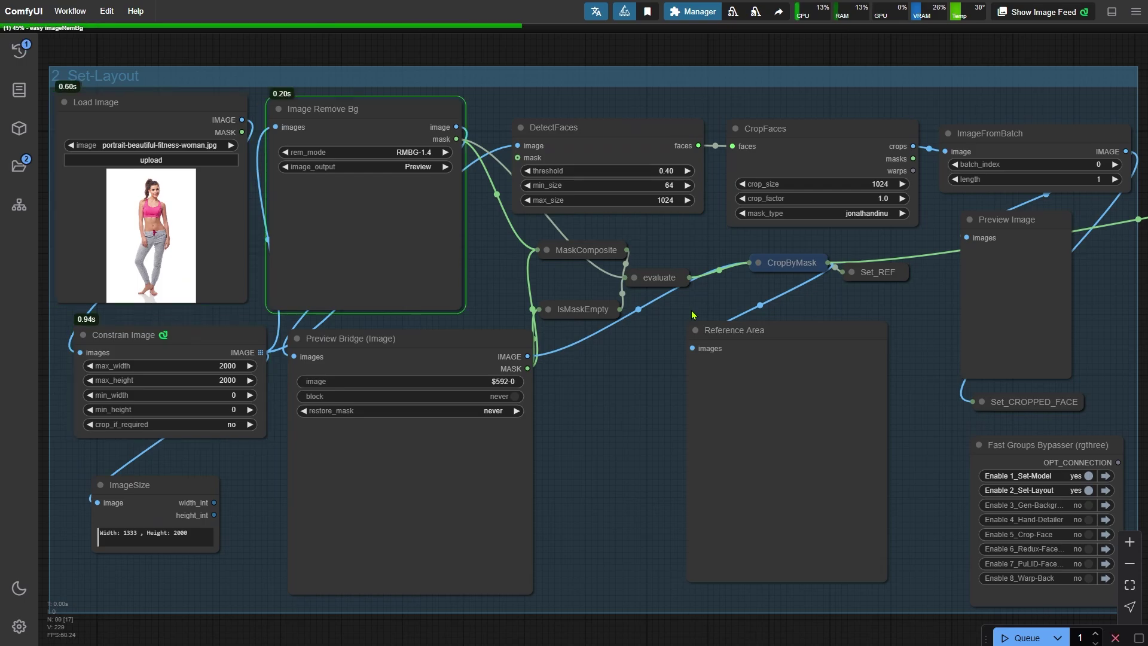
Step: Inspect the Constrain Image, Preview Bridge, cropped face preview and Reference Area nodes
left_click(248, 344)
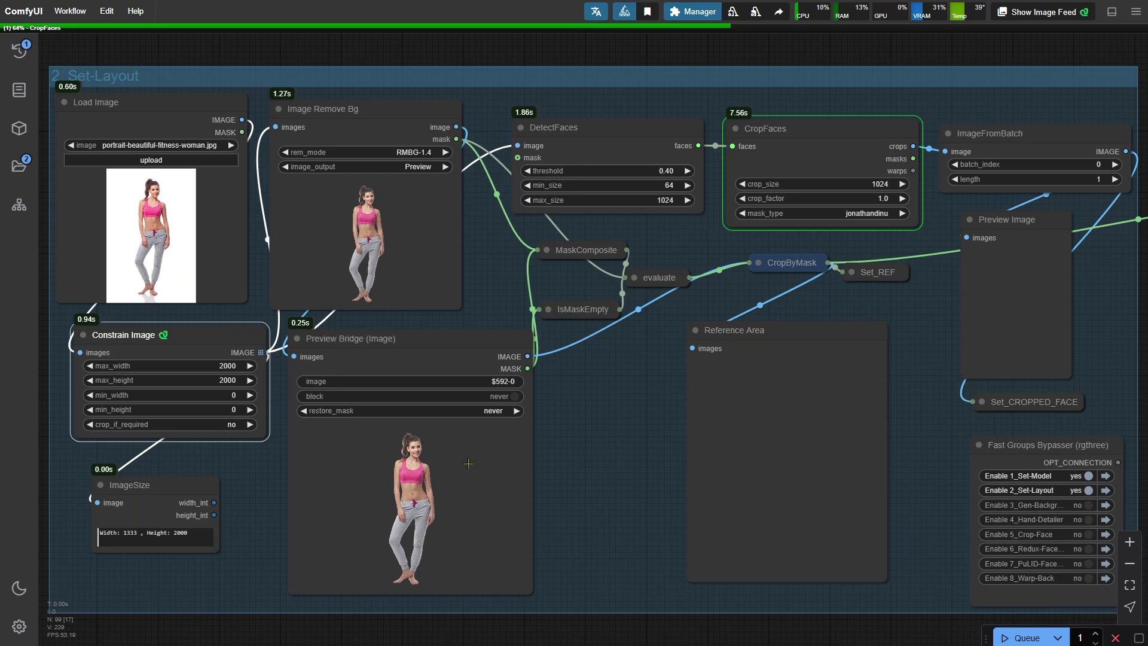
left_click(469, 463)
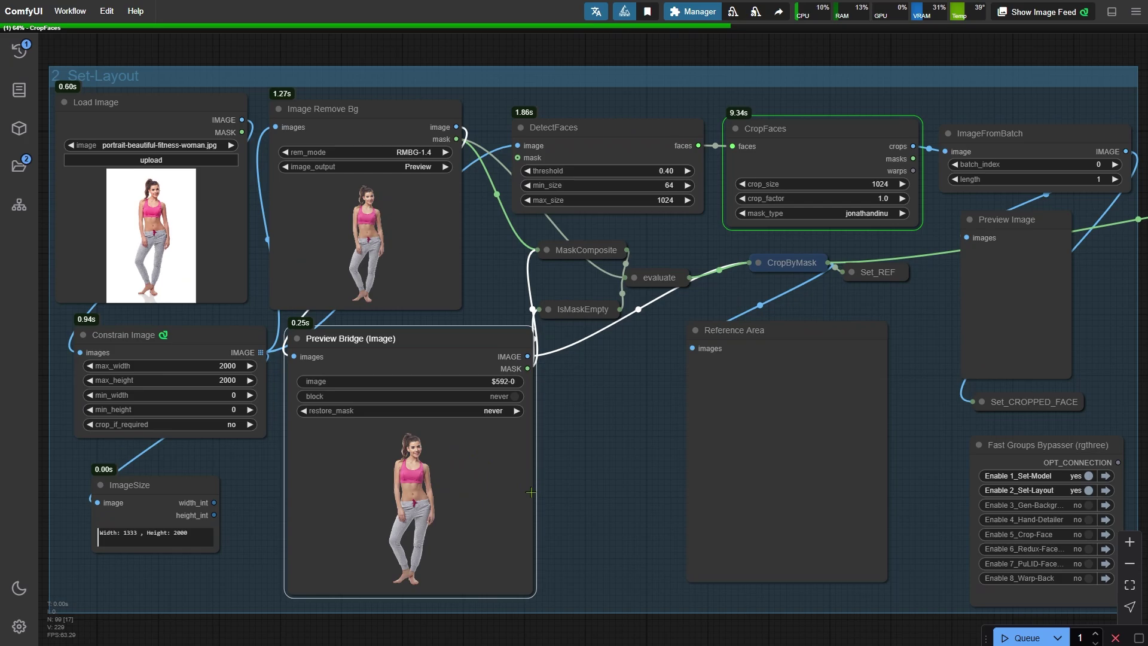
left_click_drag(930, 305, 527, 290)
scroll(482, 293, "up", 1)
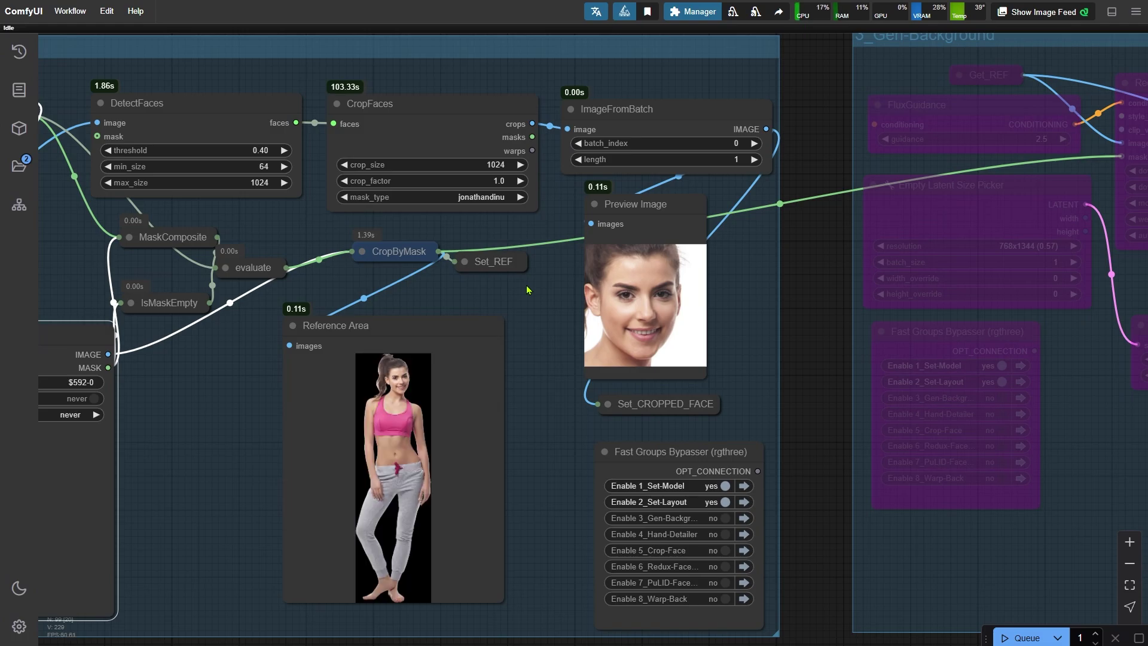
left_click(628, 206)
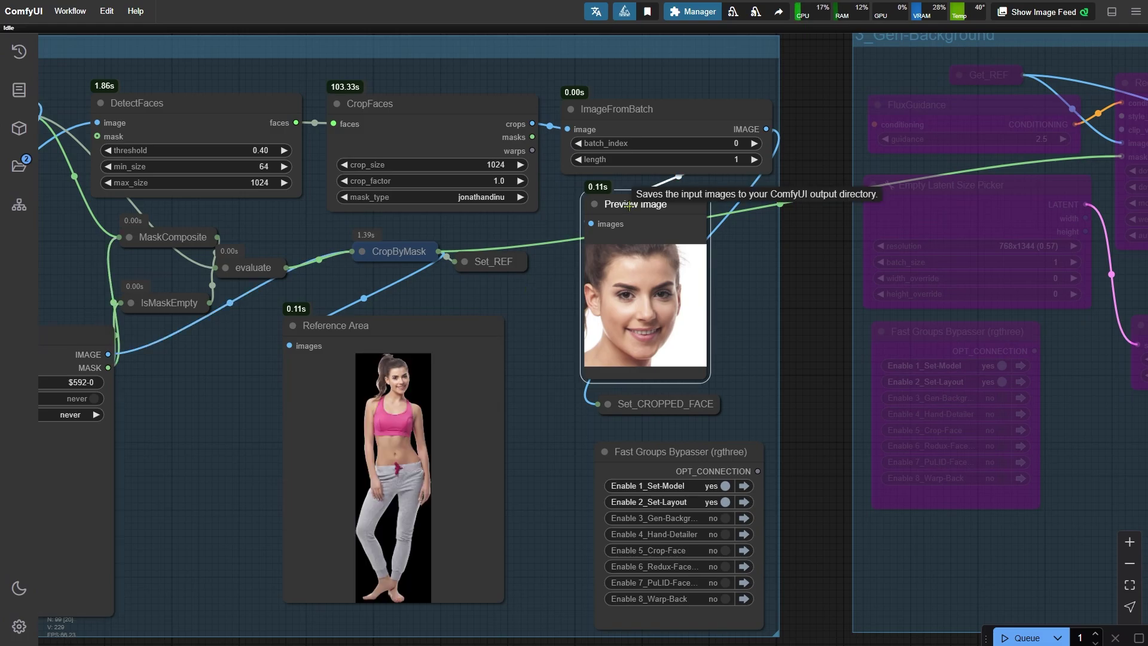
left_click(474, 325)
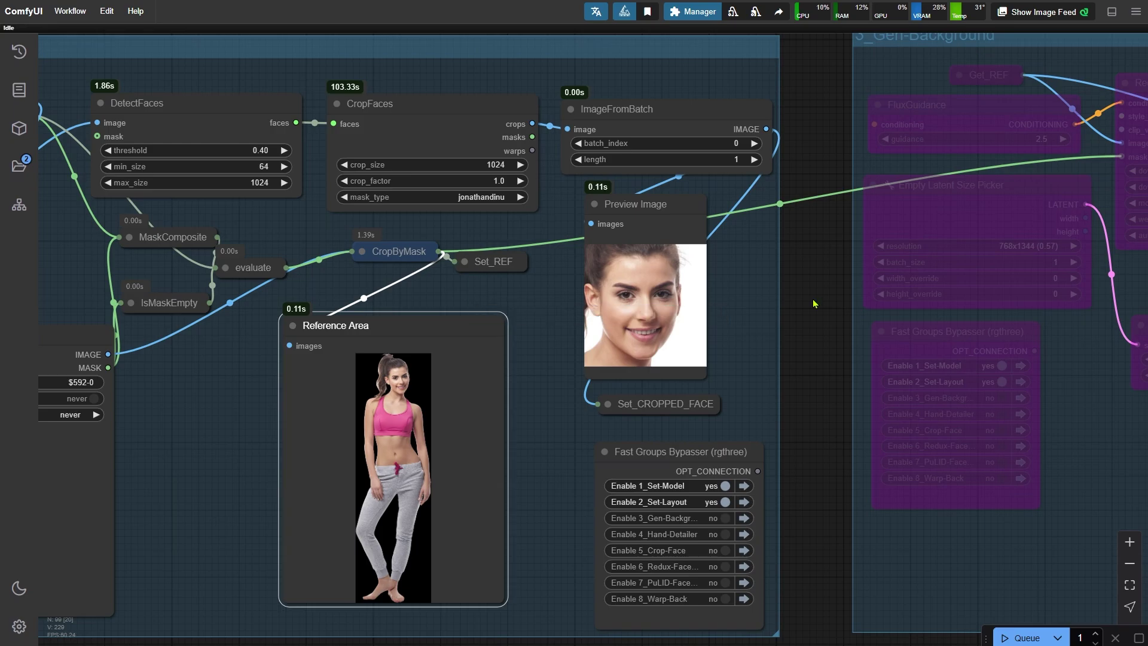
Step: Enable 3_Gen-Background and inspect the beach result, latent resolutions and ReduxAdvanced node
left_click(725, 518)
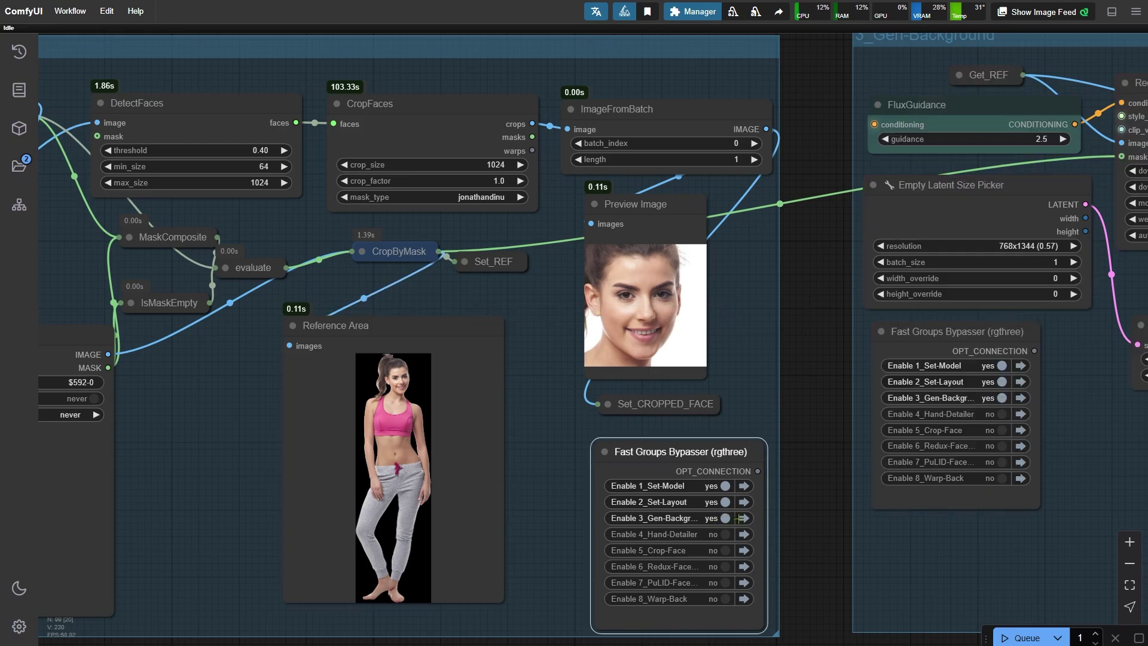
left_click(744, 518)
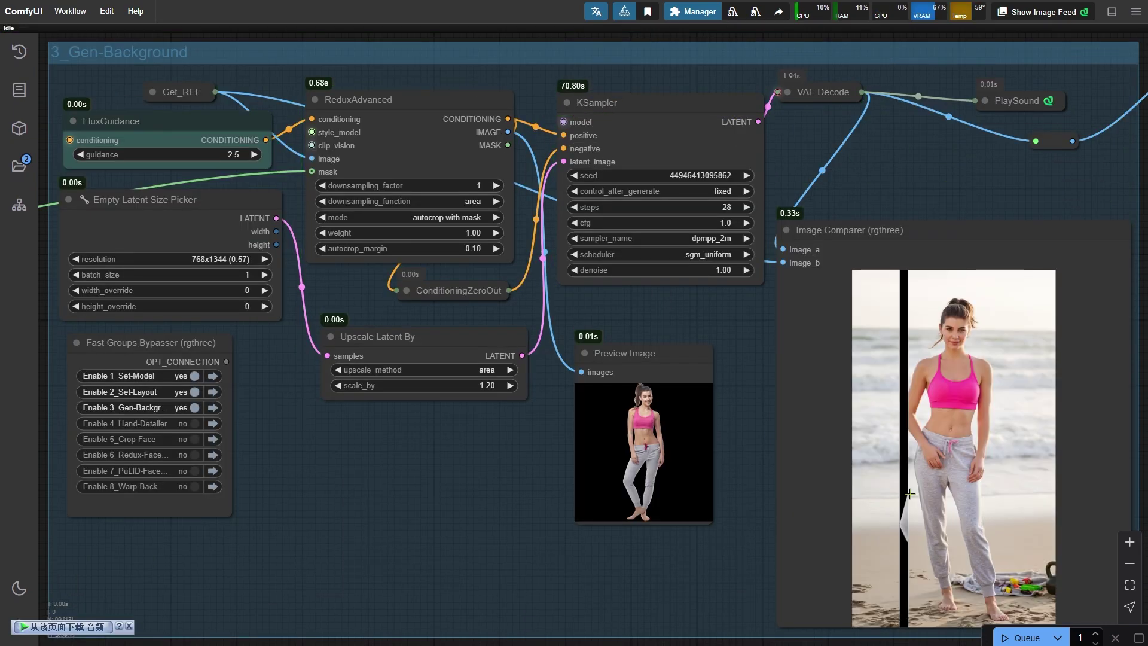
scroll(590, 480, "up", 7)
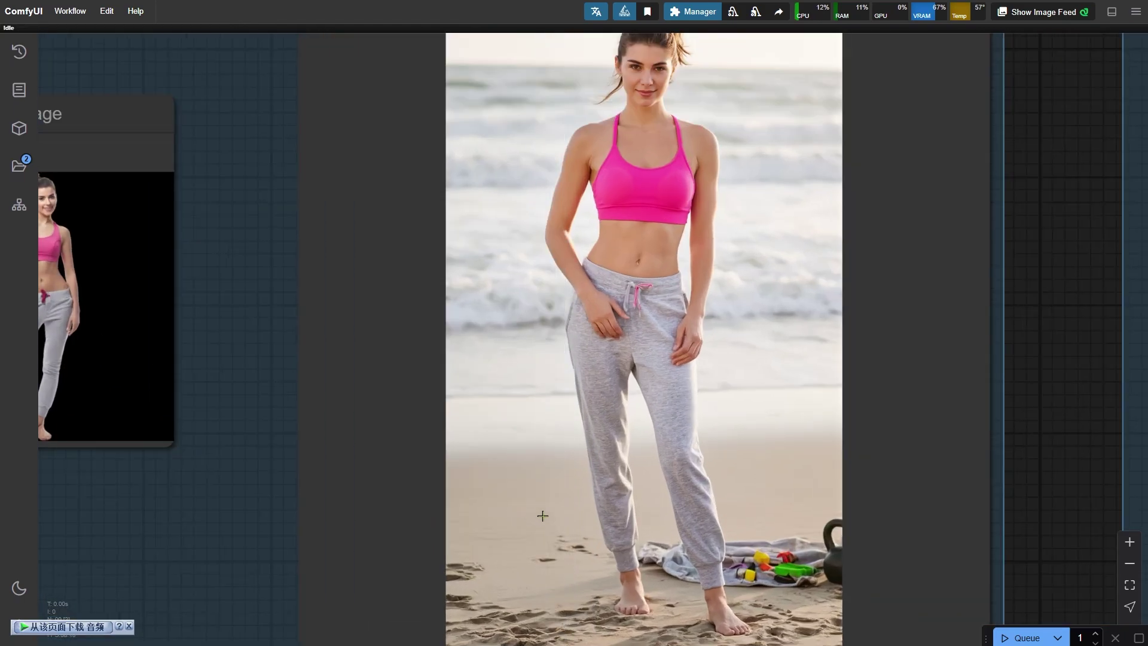
scroll(543, 515, "down", 7)
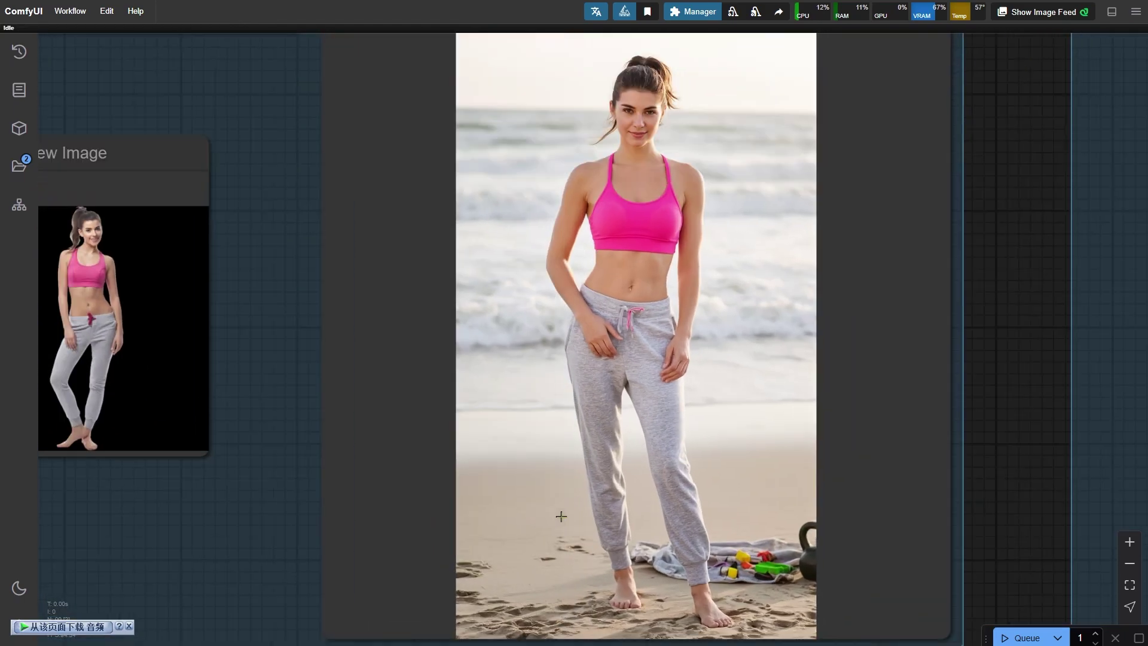
left_click_drag(444, 575, 852, 609)
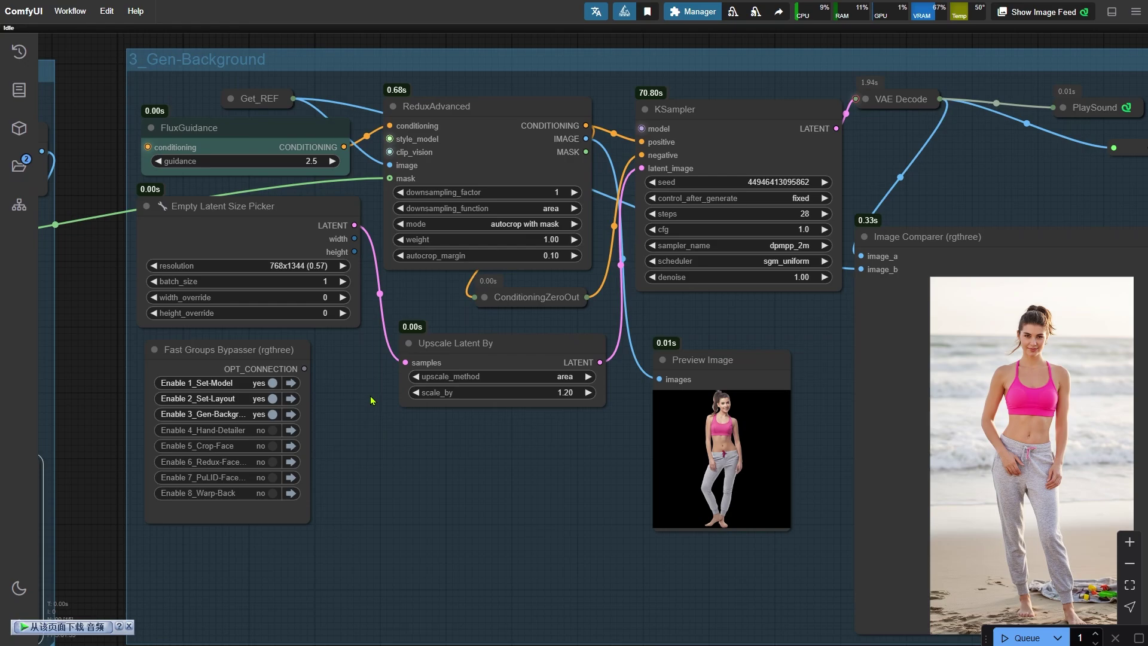
left_click(291, 267)
left_click(546, 108)
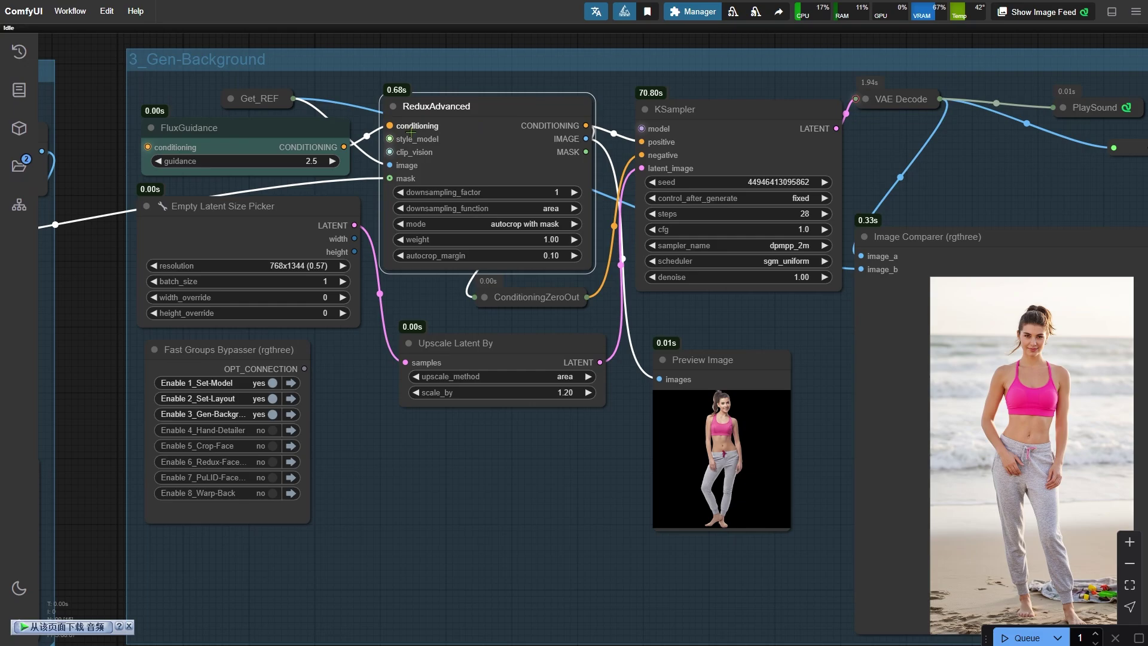
scroll(413, 143, "up", 6)
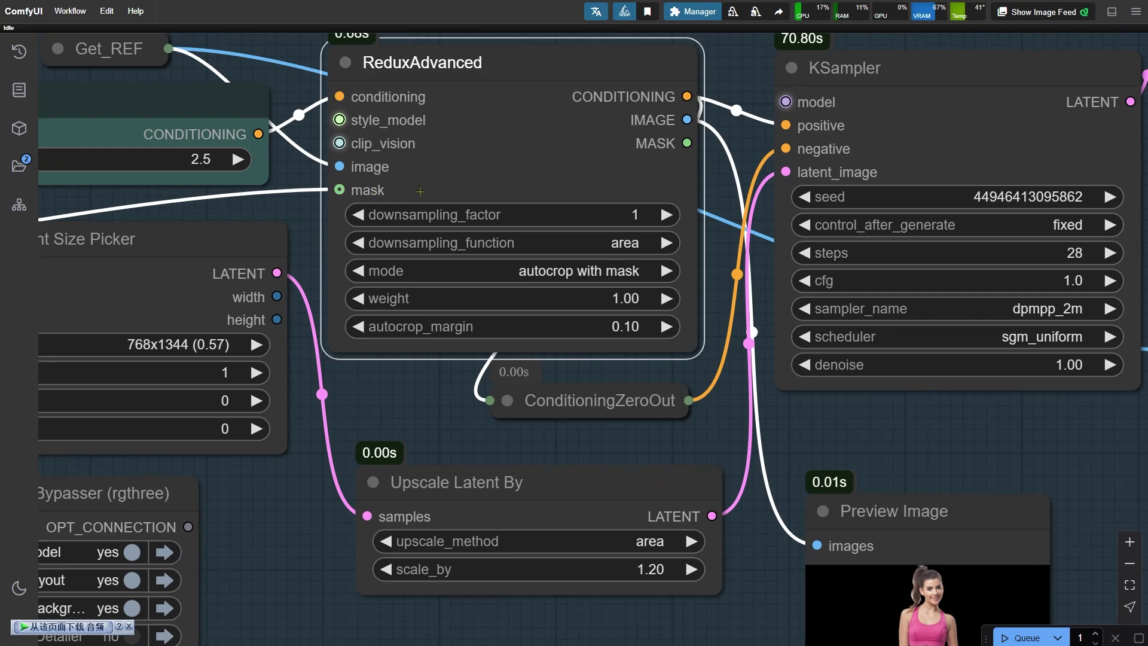
scroll(374, 192, "down", 4)
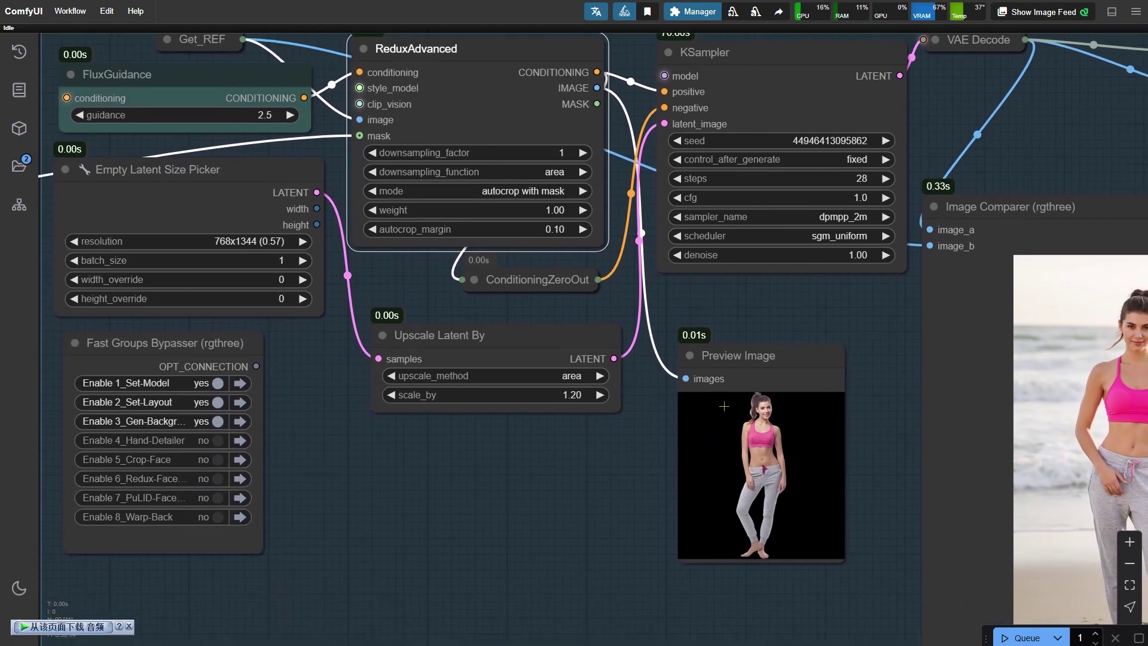
left_click(751, 386)
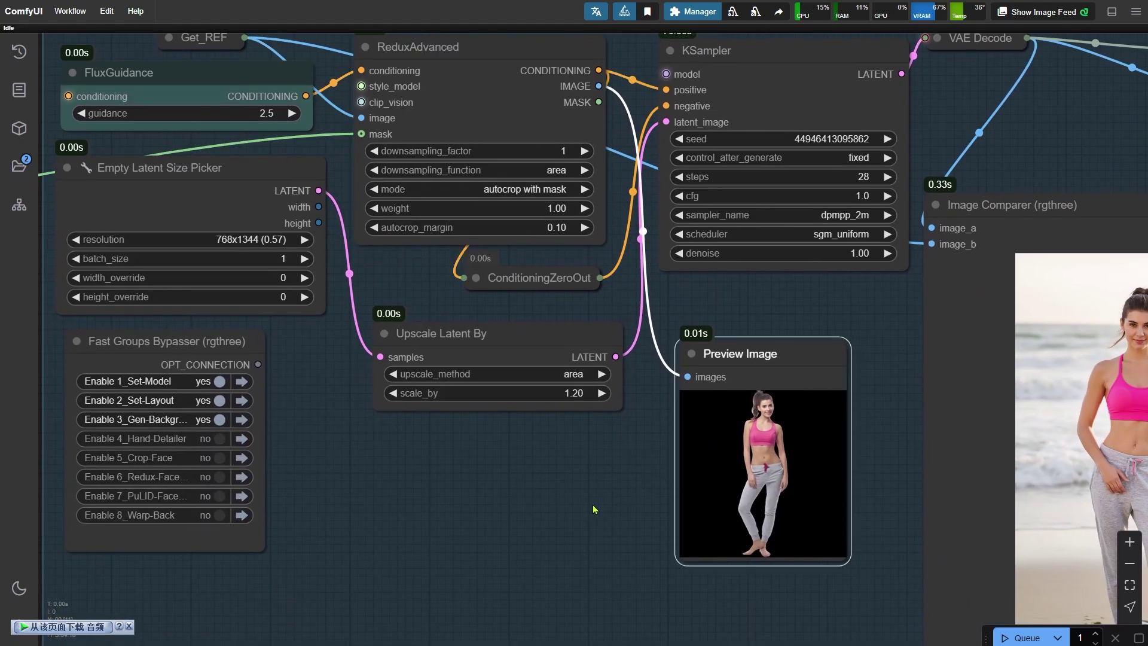
left_click_drag(23, 457, 1017, 340)
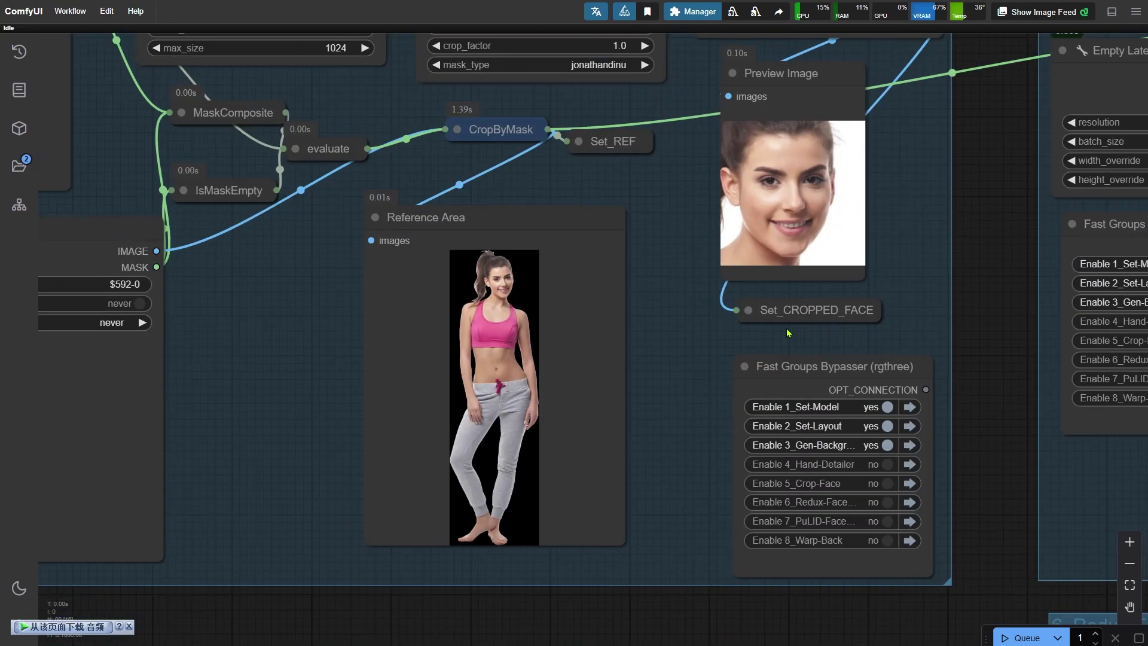
left_click(558, 235)
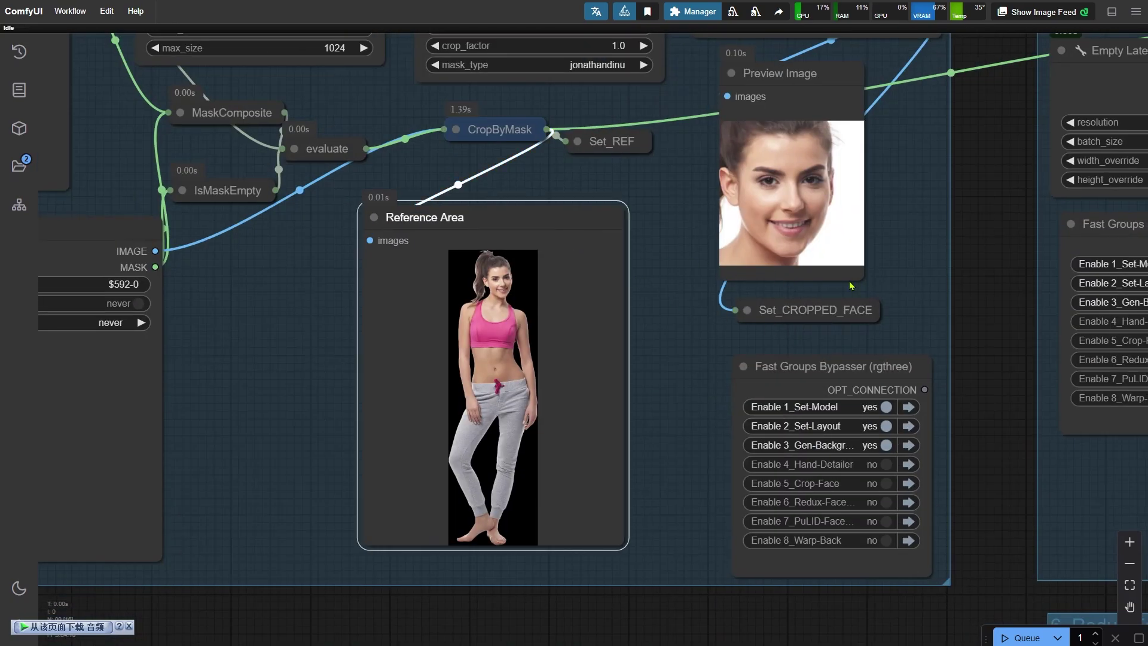
scroll(784, 281, "right", 10)
scroll(722, 337, "right", 10)
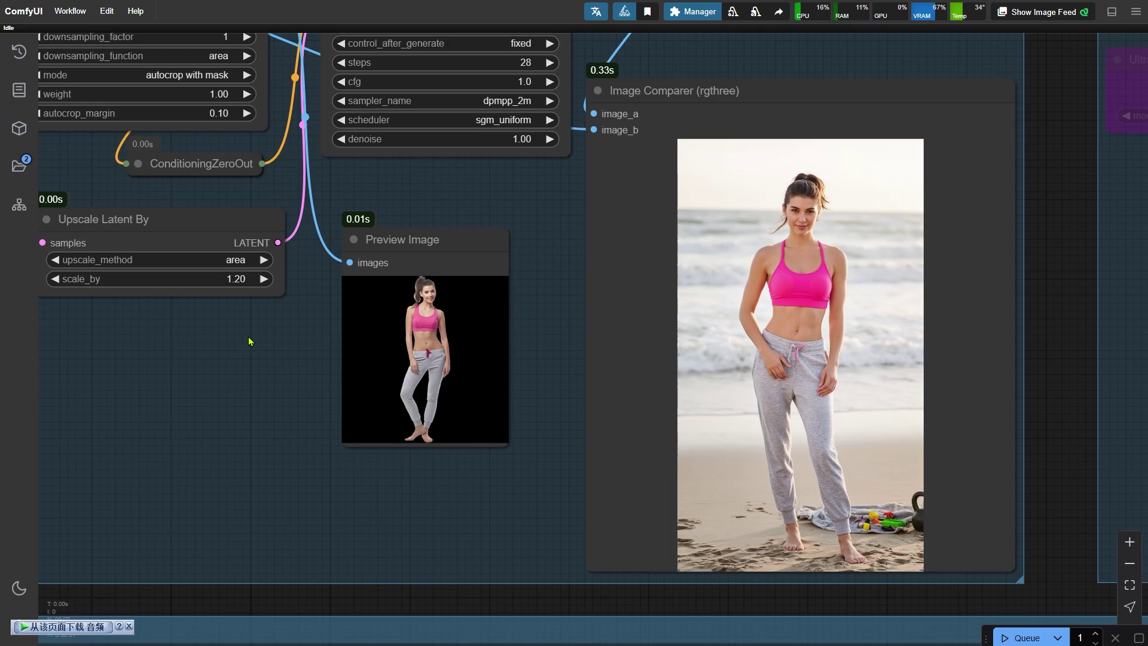
scroll(218, 333, "left", 5)
scroll(218, 333, "up", 3)
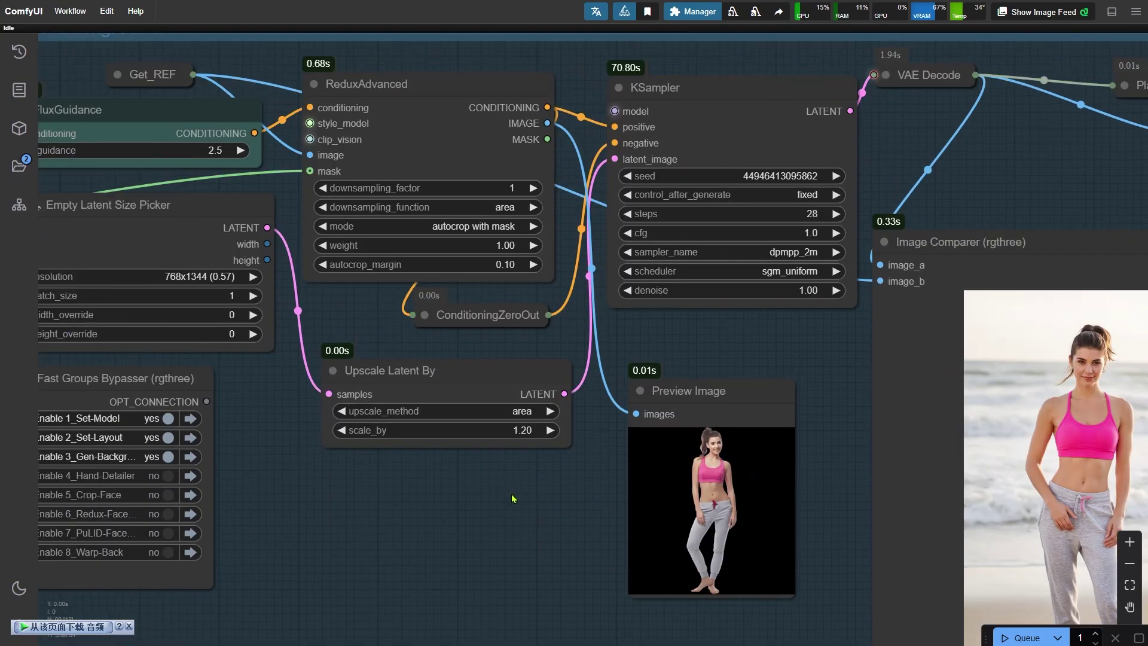
scroll(552, 305, "up", 1)
left_click(502, 229)
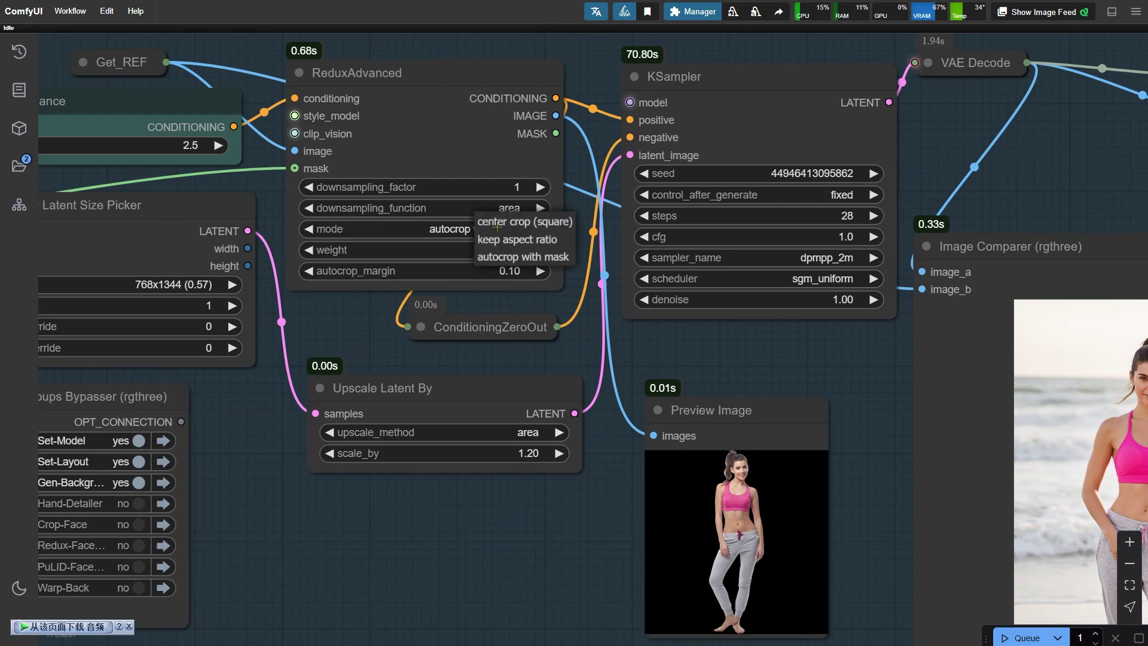
left_click(527, 257)
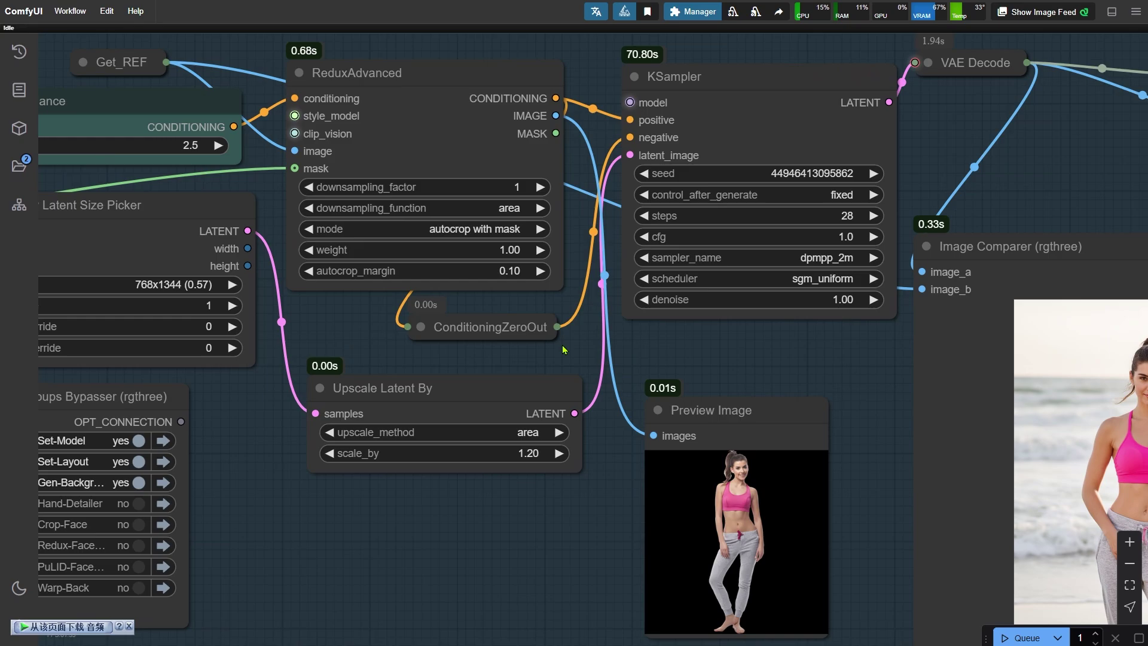
Step: Paint a max-thickness square-brush mask over the legs and feet in MaskEditor and save it
left_click_drag(263, 409, 805, 320)
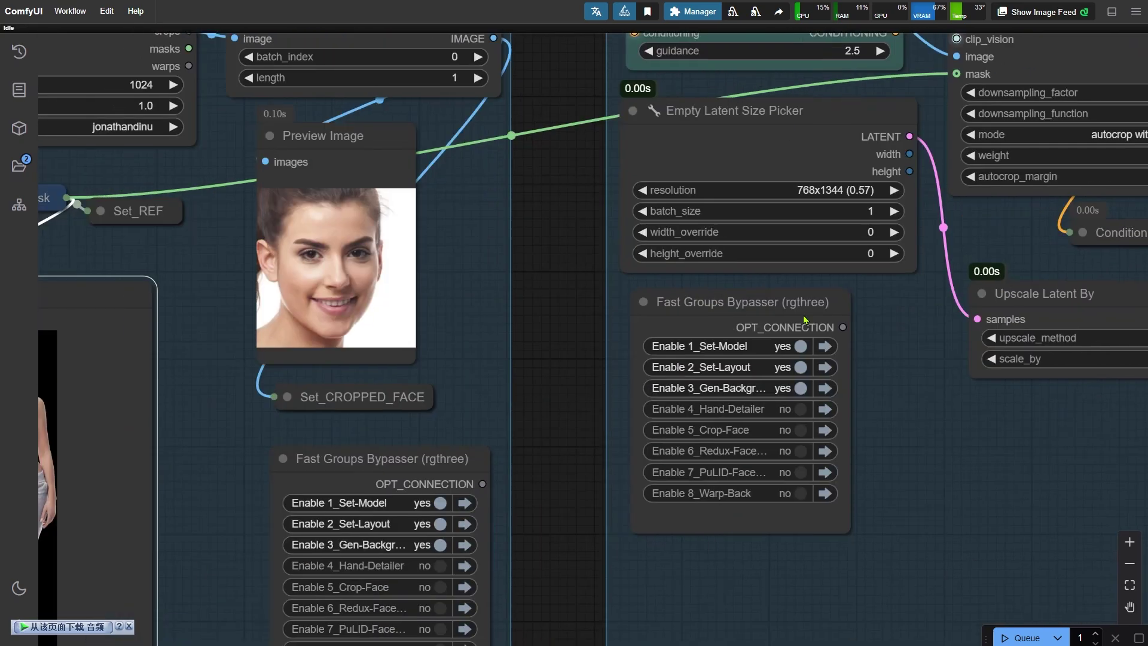
left_click_drag(218, 403, 562, 299)
scroll(612, 292, "up", 1)
left_click(562, 299)
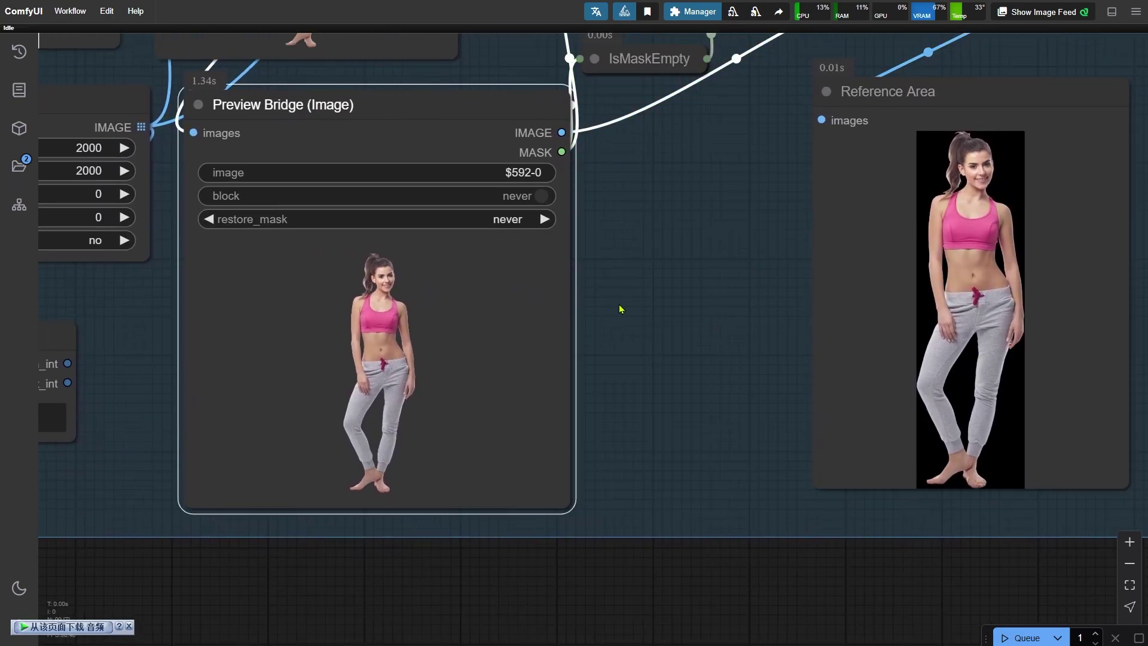
right_click(419, 114)
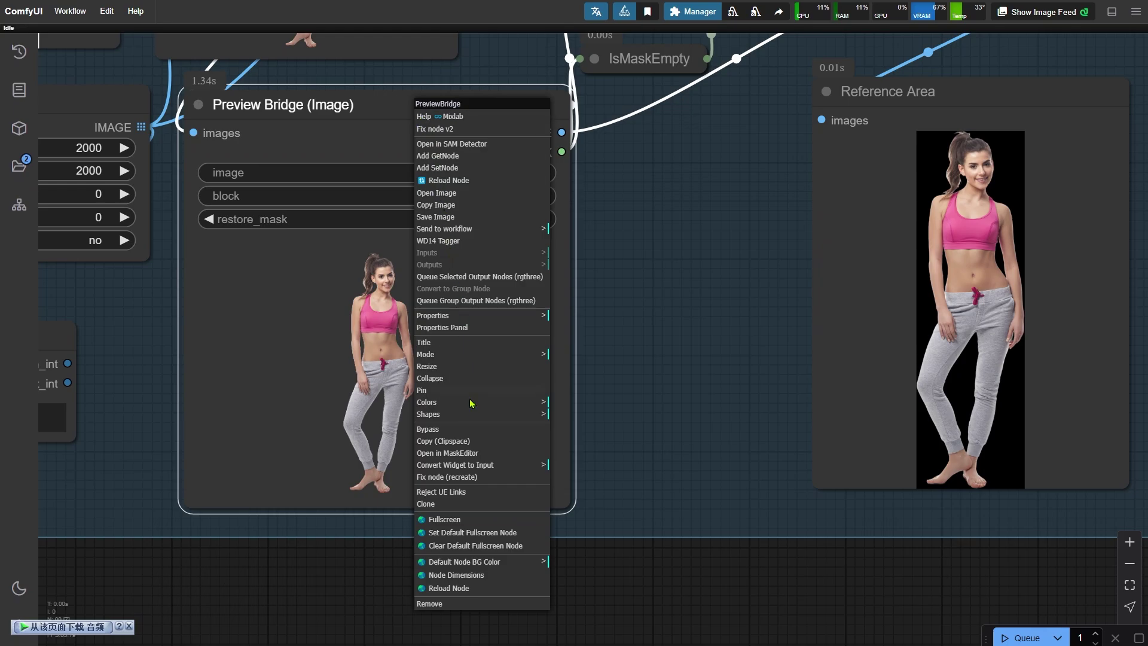
left_click(473, 453)
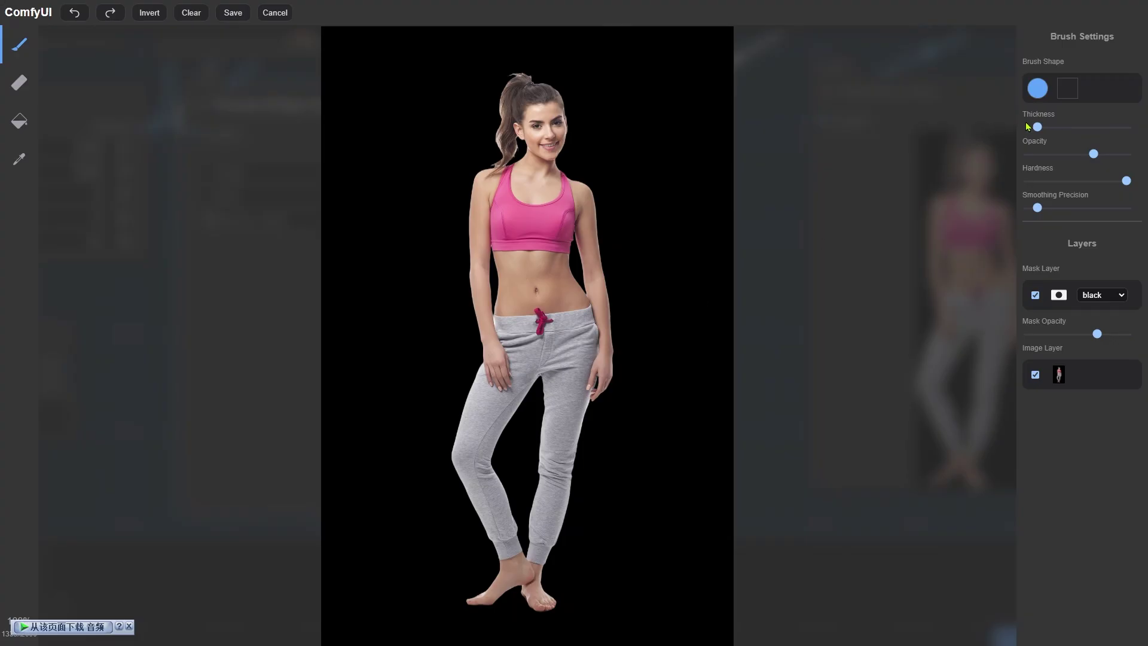
left_click_drag(1035, 126, 1137, 126)
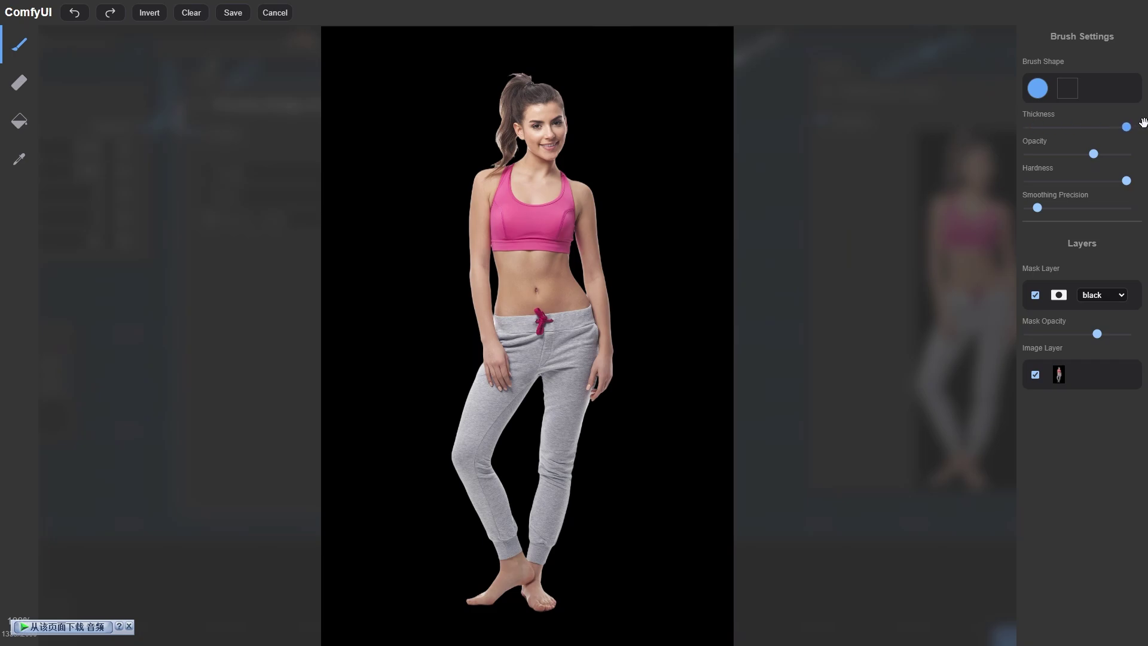
left_click(1067, 89)
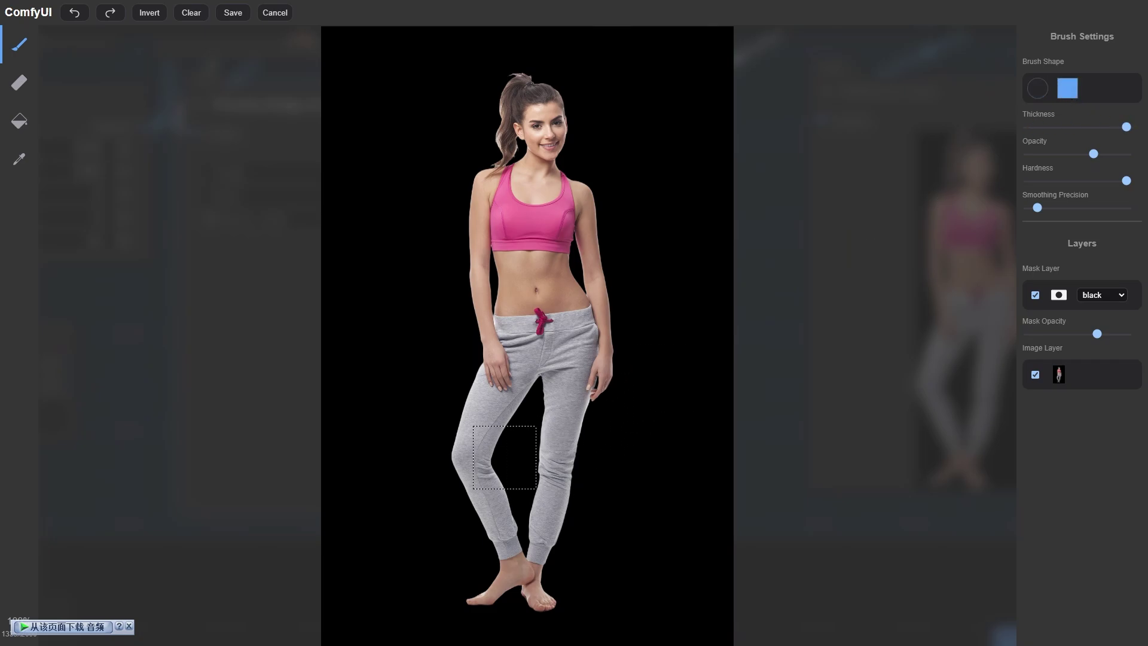
mouse_move(482, 433)
left_mouse_down()
mouse_move(592, 433)
mouse_move(570, 453)
mouse_move(517, 595)
mouse_move(482, 494)
mouse_move(479, 602)
left_mouse_up()
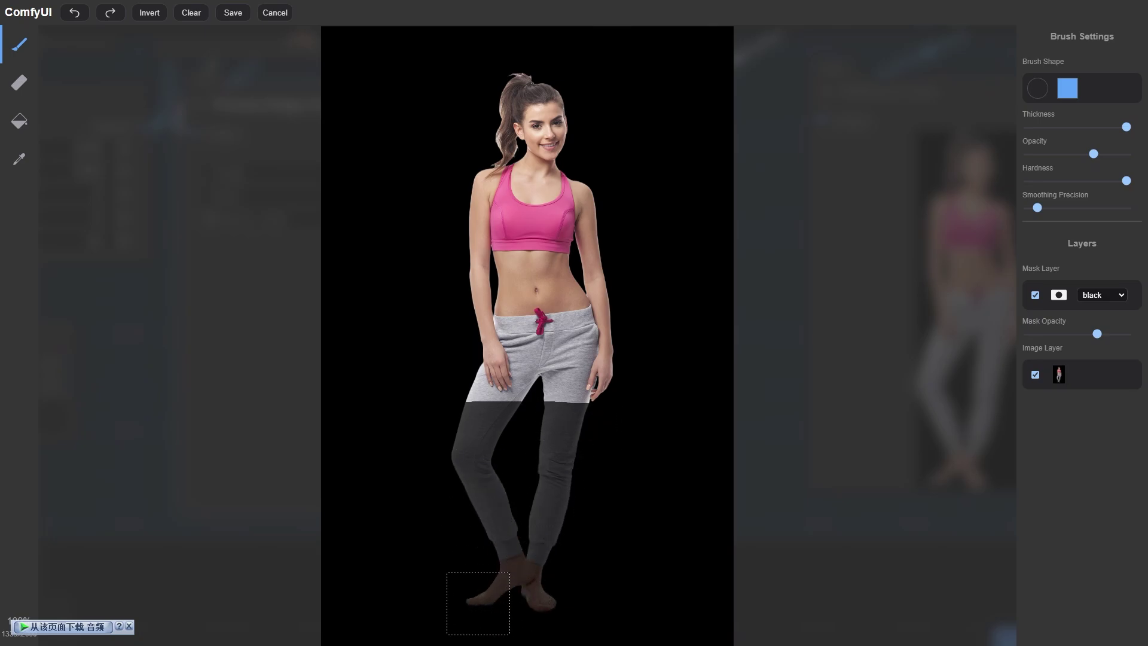
left_click(229, 13)
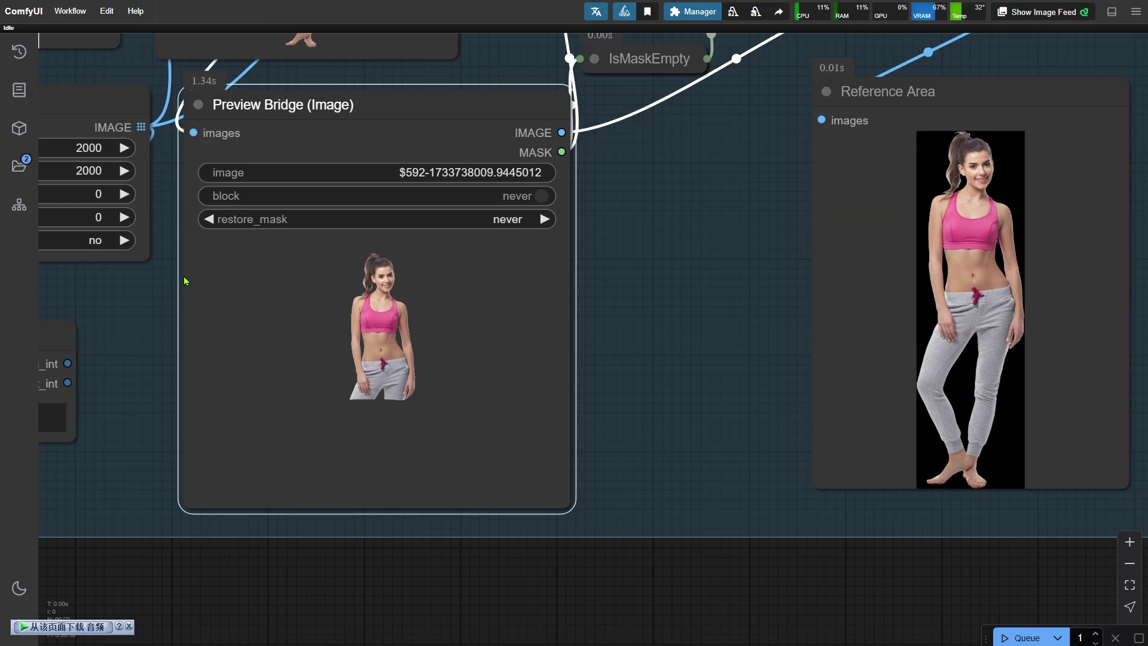
key("ctrl+Return")
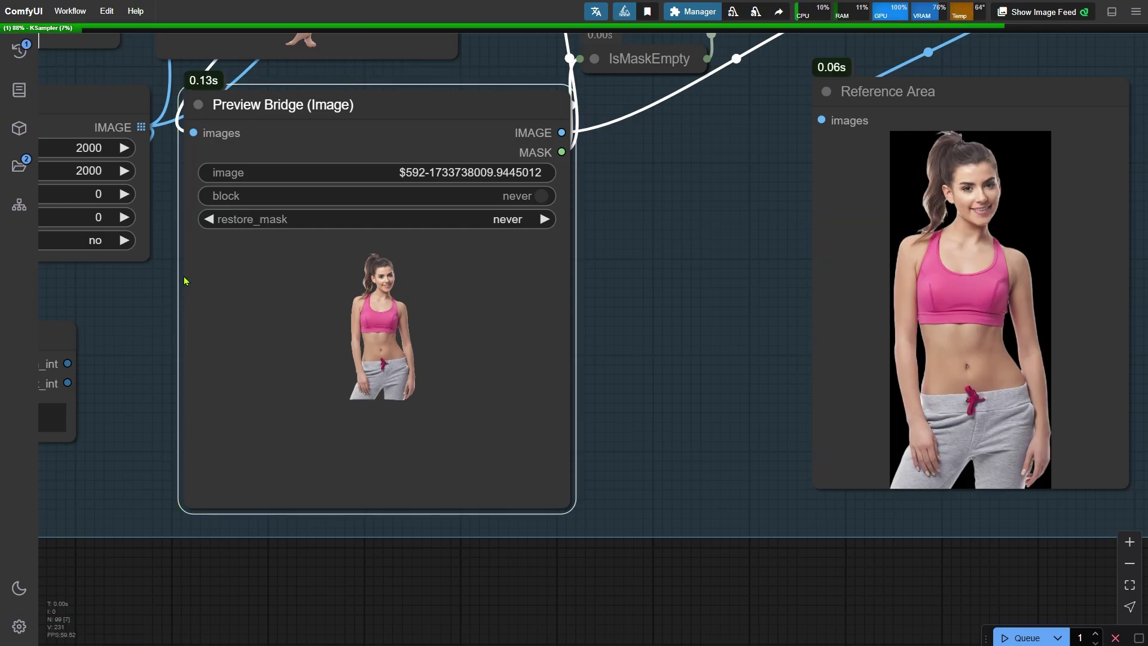
scroll(184, 281, "down", 3)
scroll(336, 461, "right", 5)
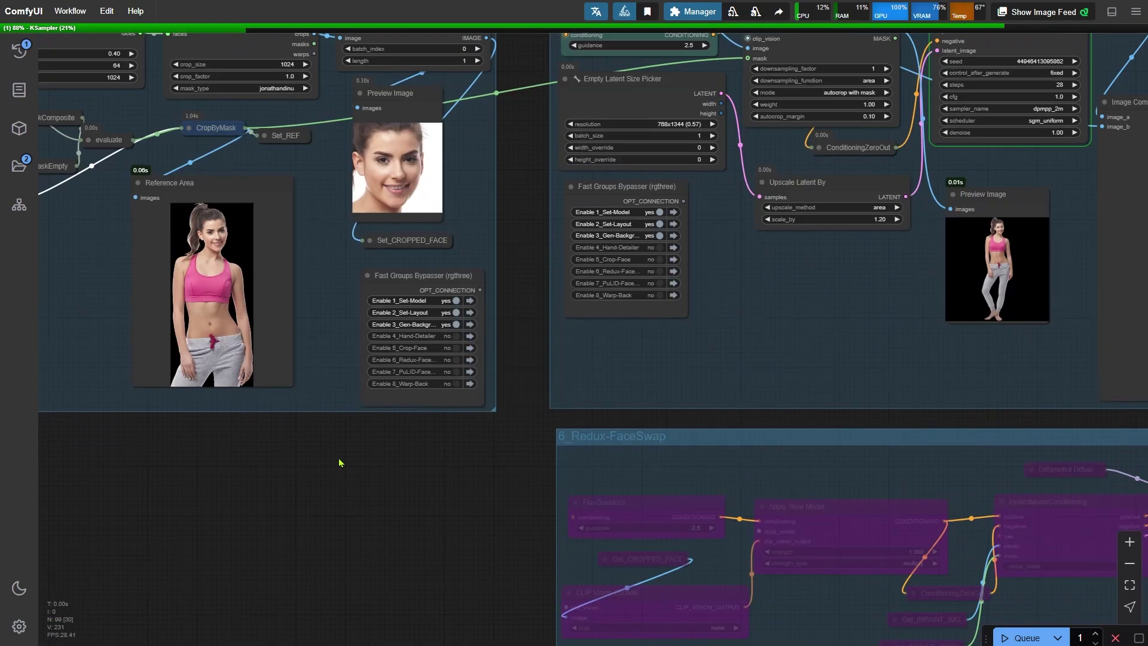
scroll(750, 375, "up", 3)
left_click_drag(750, 375, 476, 422)
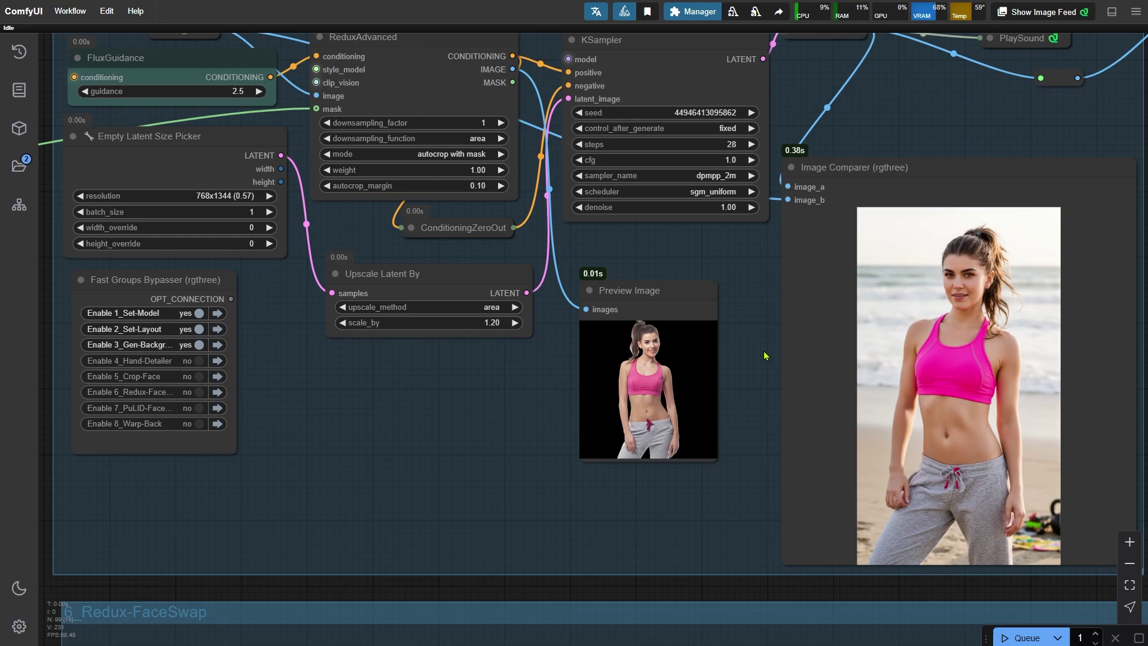
key("ctrl+Return")
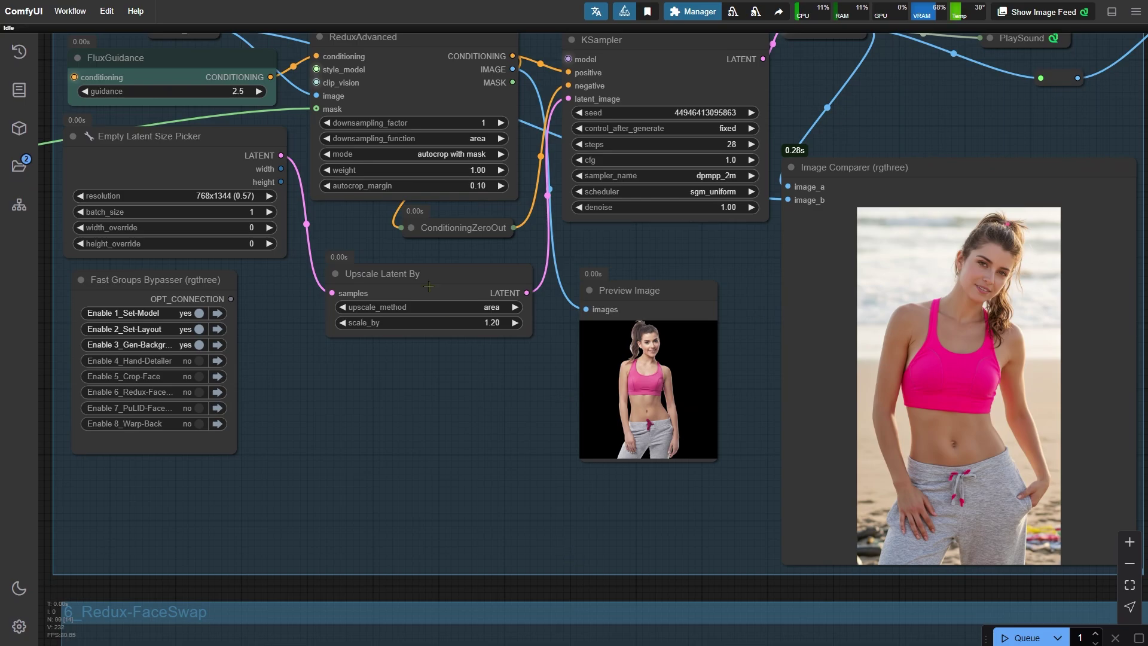
Step: Set the Redux downsampling factor to 1 and enable the 4_Hand-Detailer stage
left_click_drag(362, 239, 348, 322)
scroll(347, 322, "up", 3)
scroll(352, 339, "up", 1)
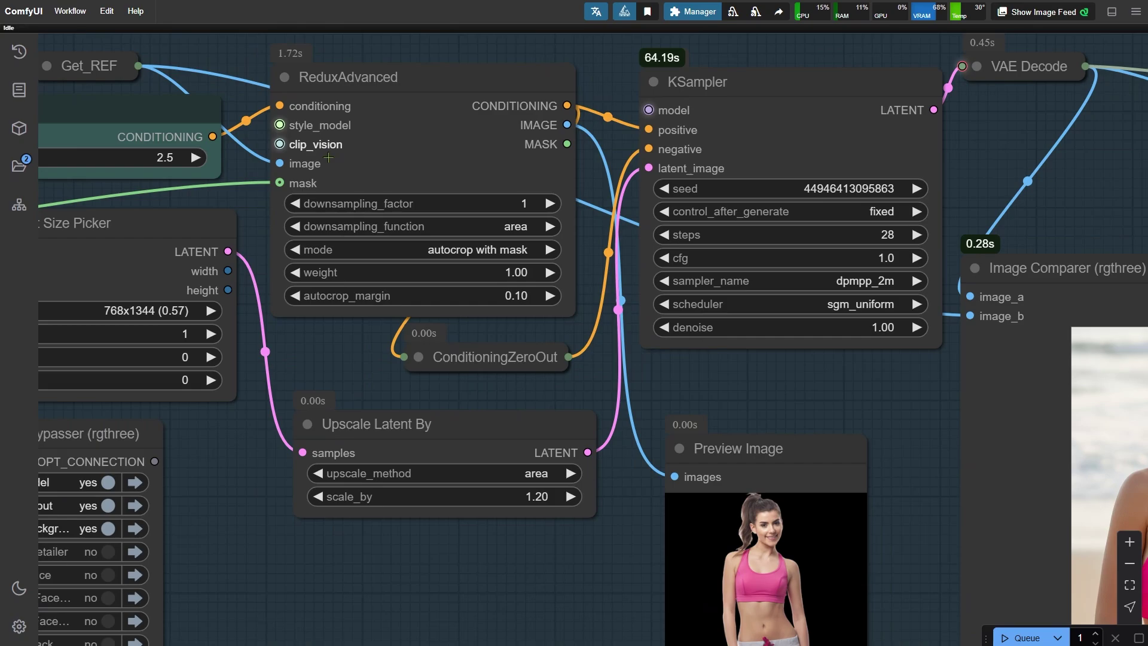
double_click(281, 183)
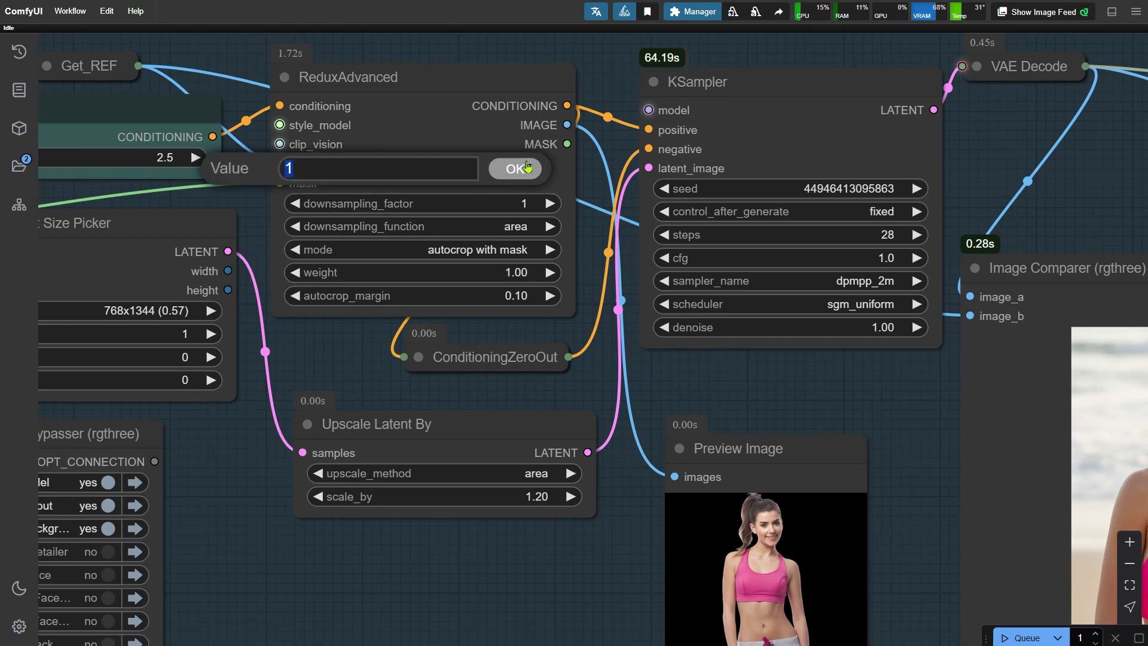
left_click(526, 169)
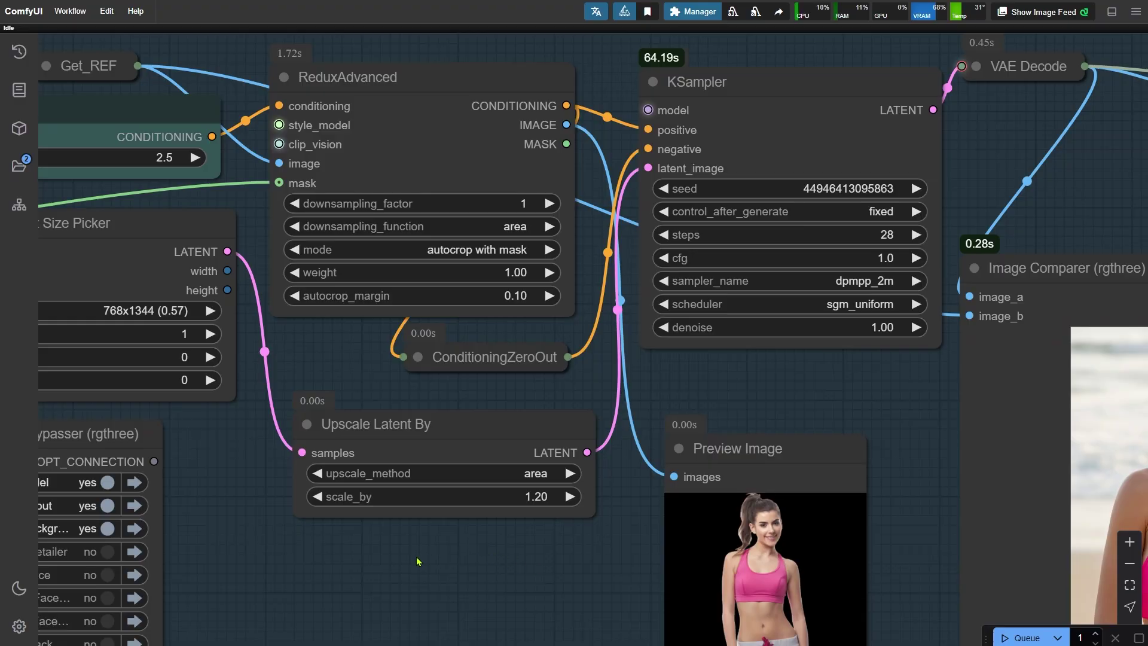
left_click_drag(411, 564, 666, 396)
left_click(126, 558)
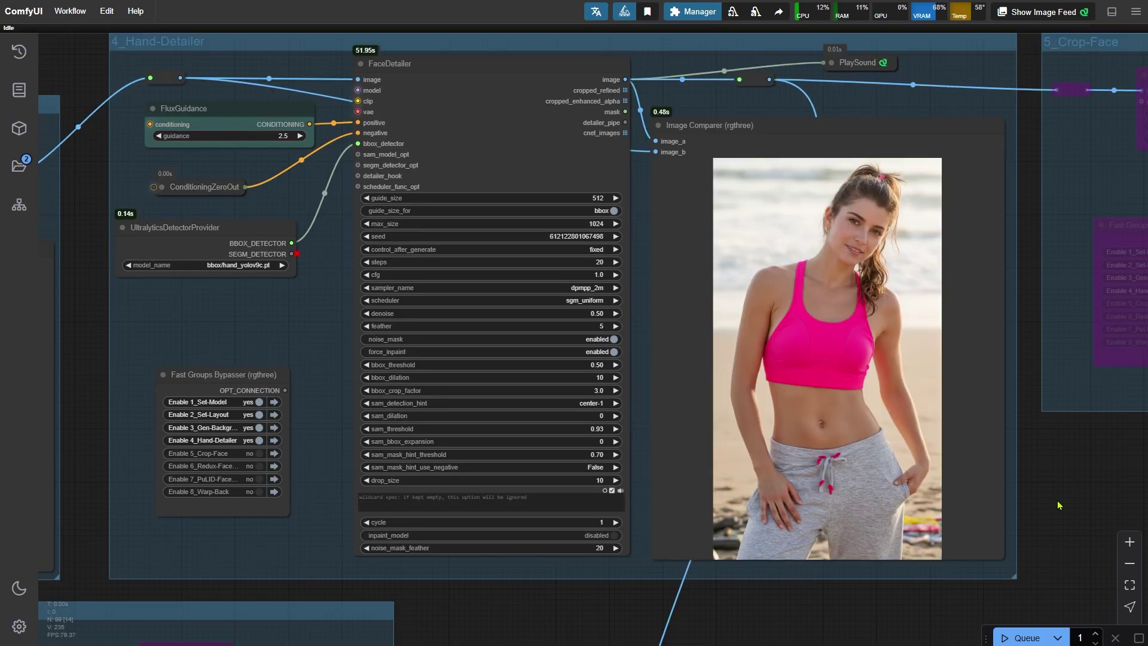
scroll(1017, 562, "up", 10)
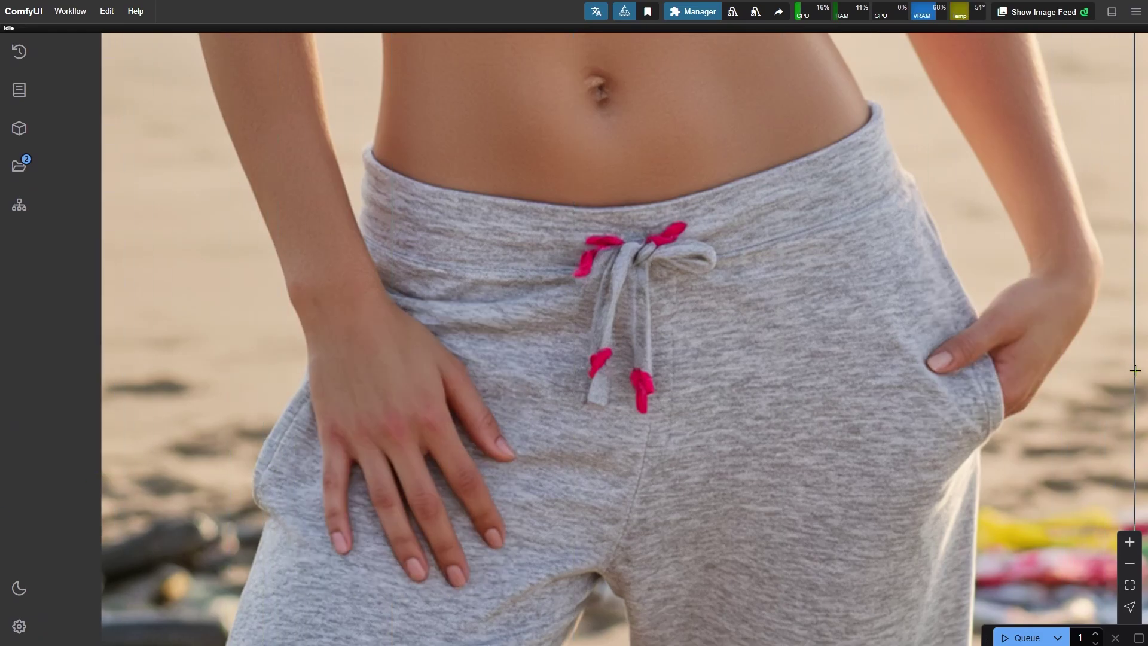
scroll(867, 551, "down", 3)
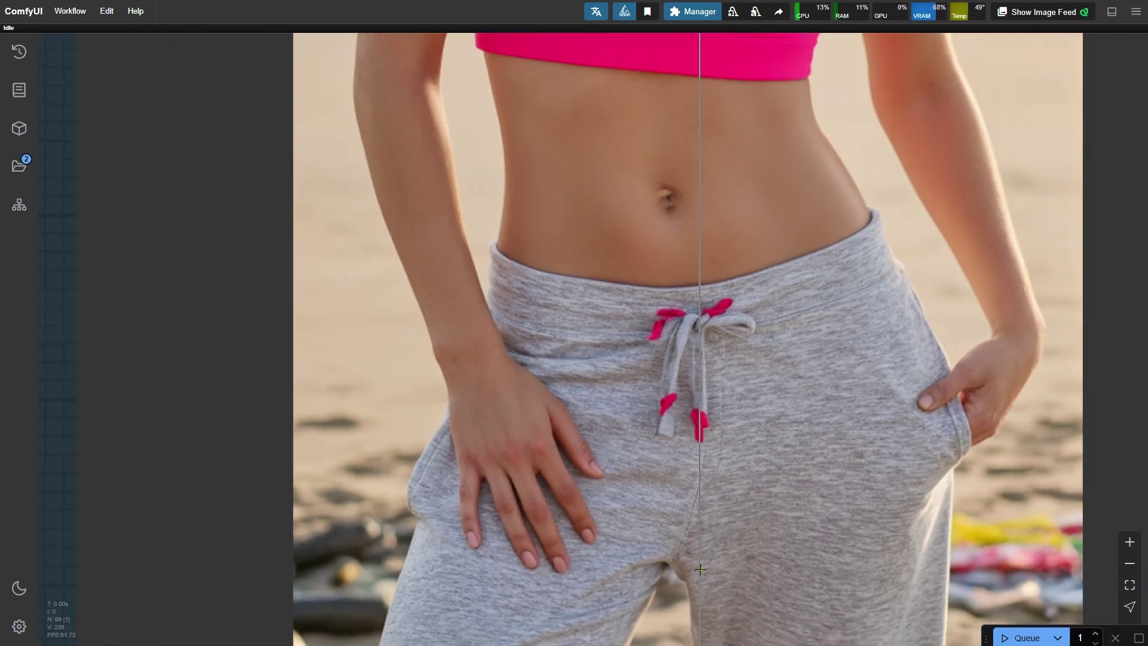
scroll(634, 493, "up", 10)
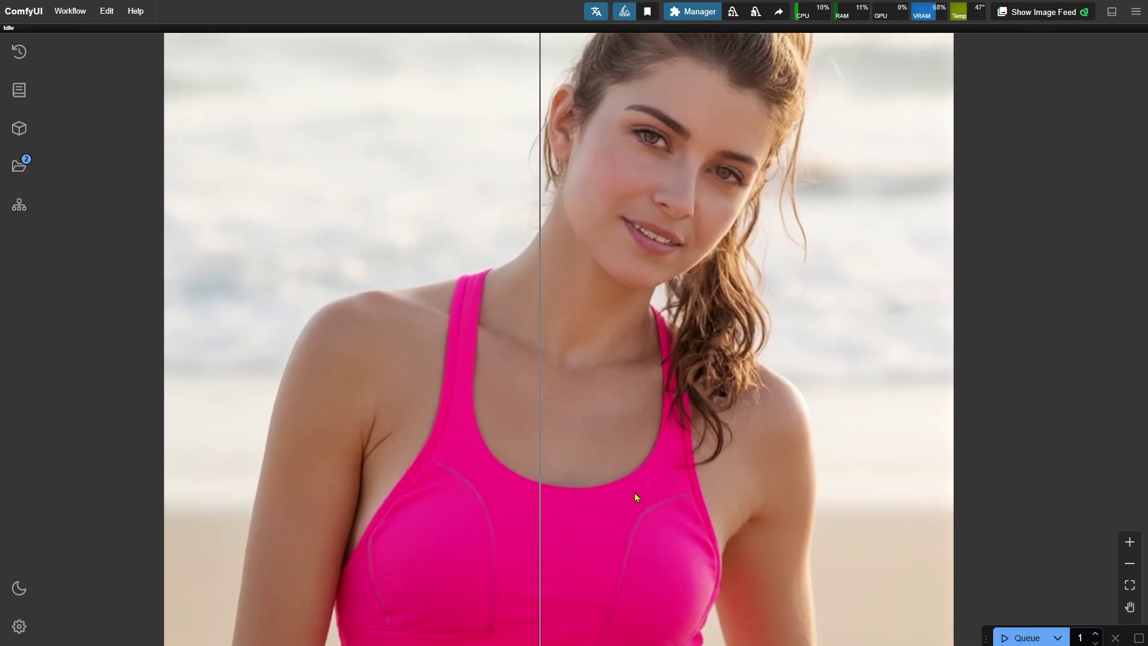
scroll(628, 337, "up", 5)
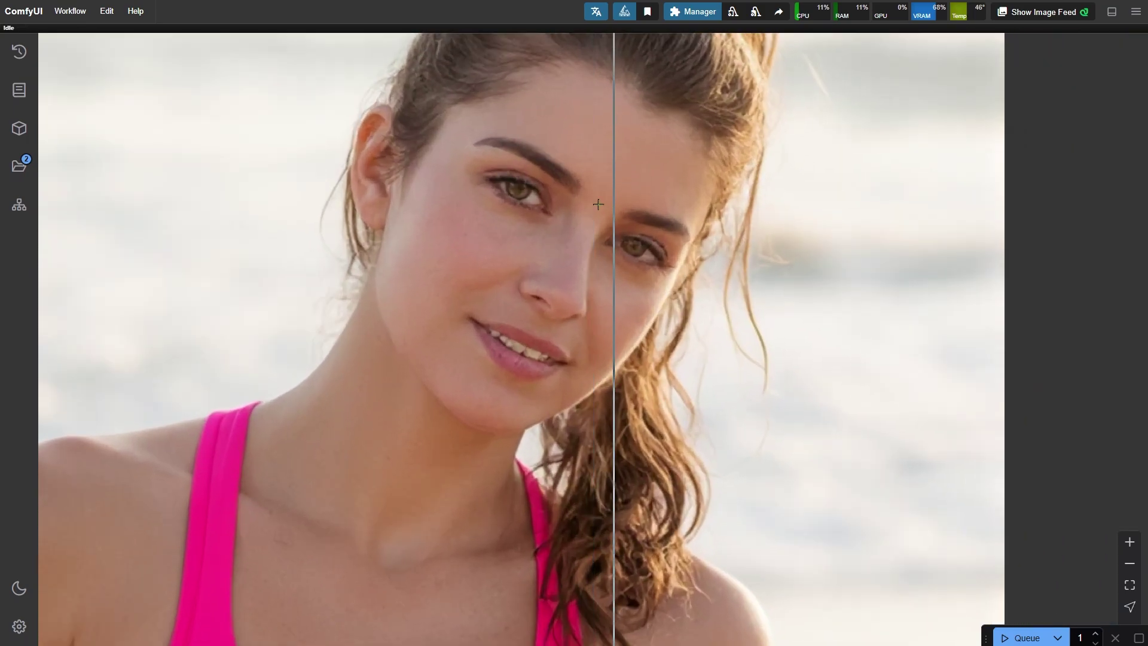
scroll(616, 281, "up", 3)
scroll(202, 245, "up", 1)
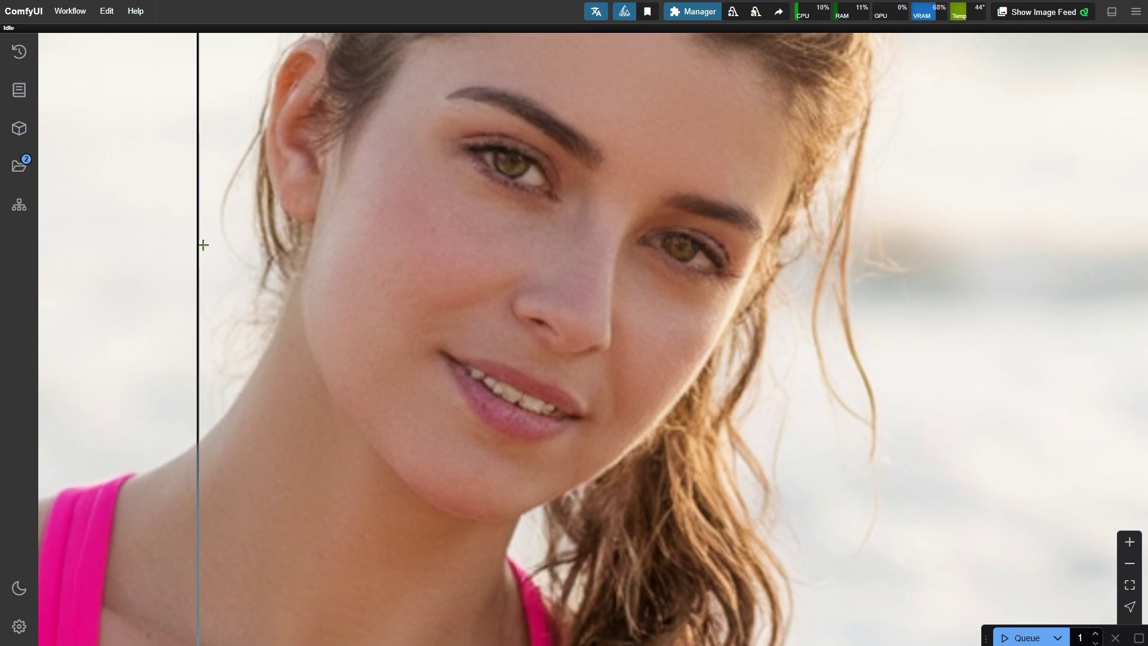
scroll(466, 242, "down", 5)
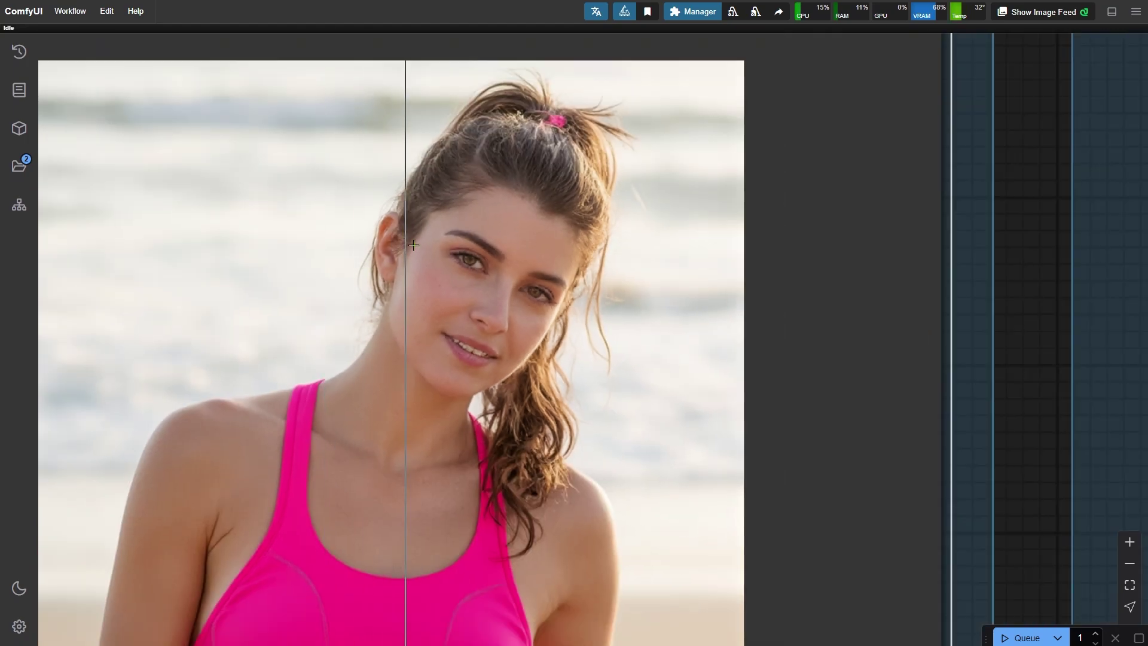
scroll(466, 242, "down", 5)
Step: Enable 5_Crop-Face and inspect its cropped face and soft-masked face previews
left_click_drag(74, 426, 690, 222)
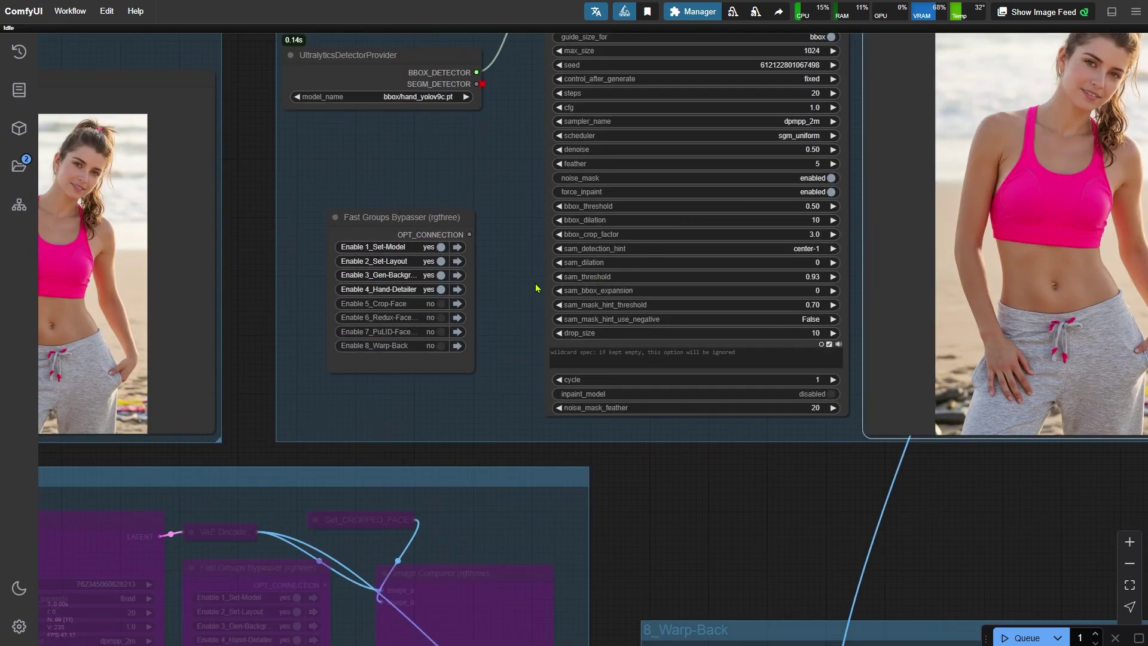
scroll(428, 283, "up", 5)
left_click(338, 299)
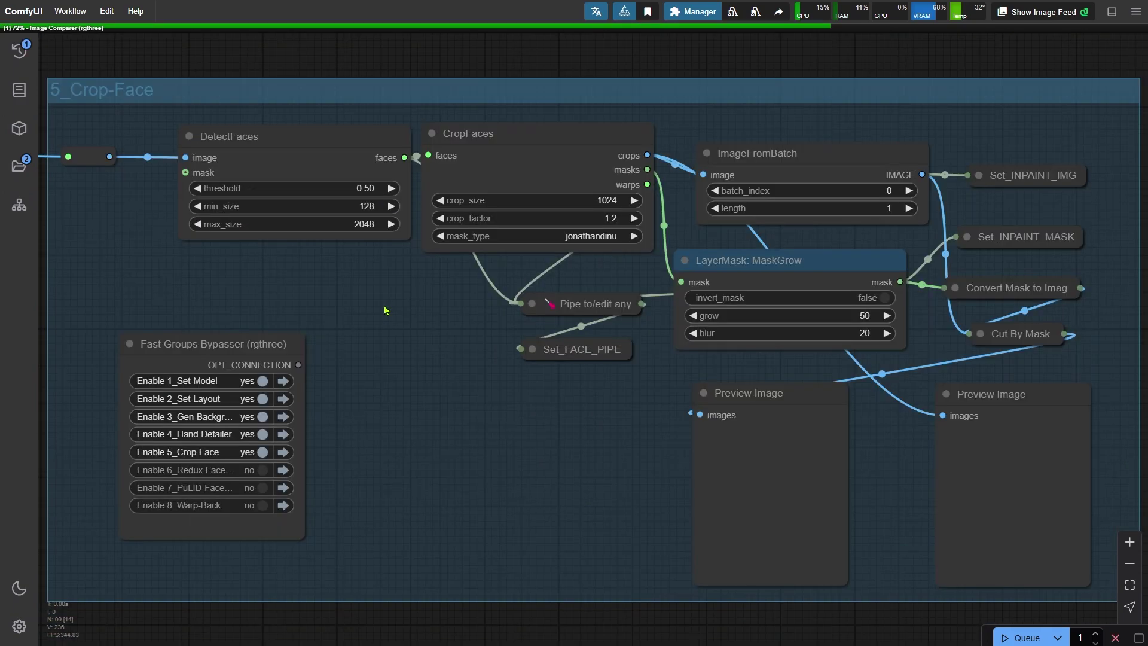
left_click(387, 304)
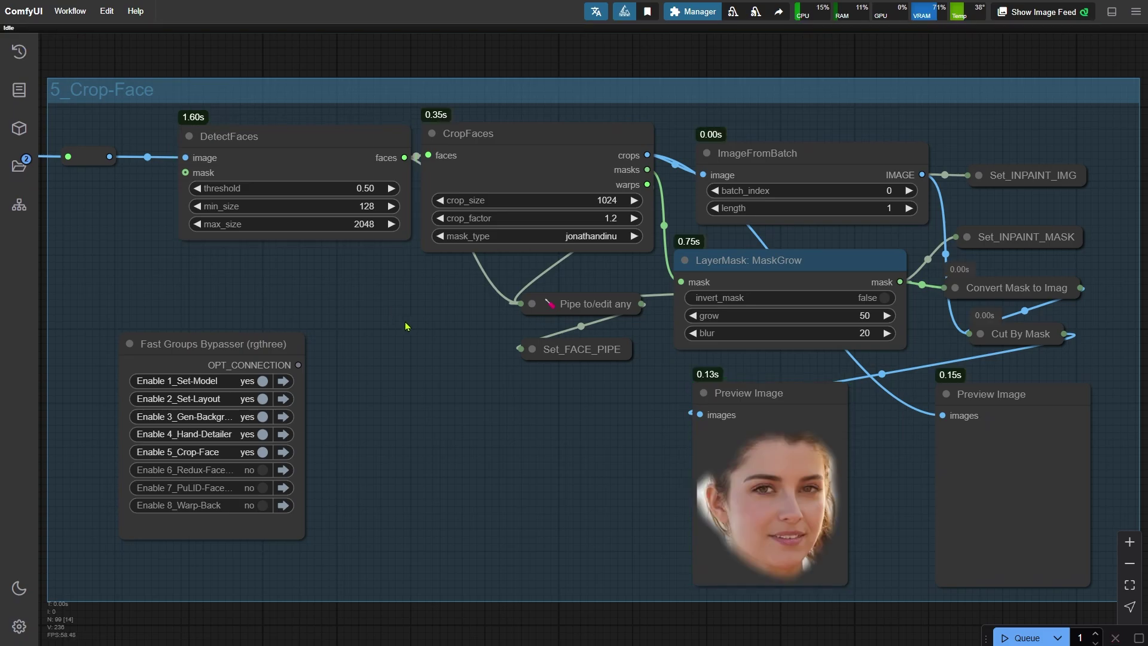
left_click_drag(922, 591, 603, 469)
scroll(604, 371, "up", 7)
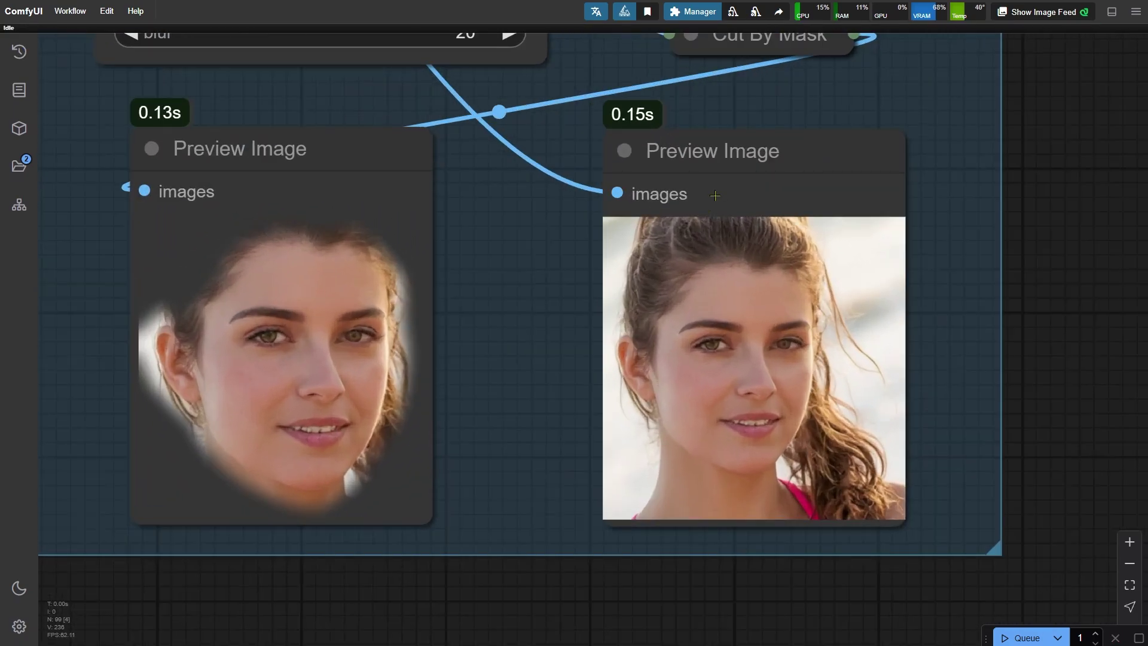
left_click(715, 195)
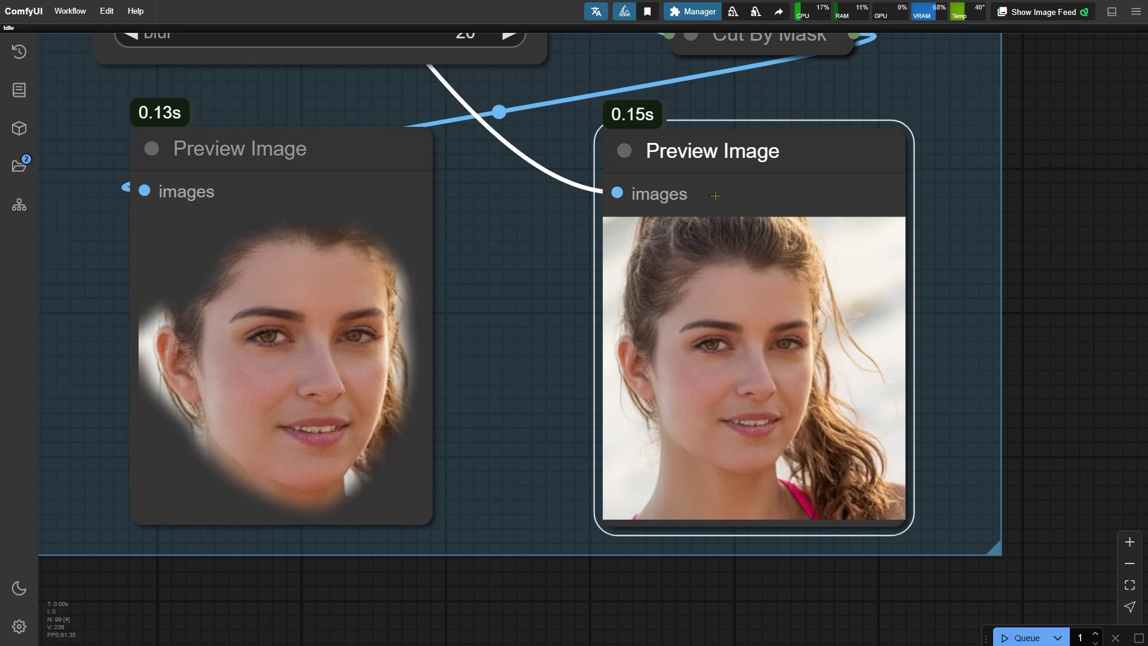
left_click(332, 153)
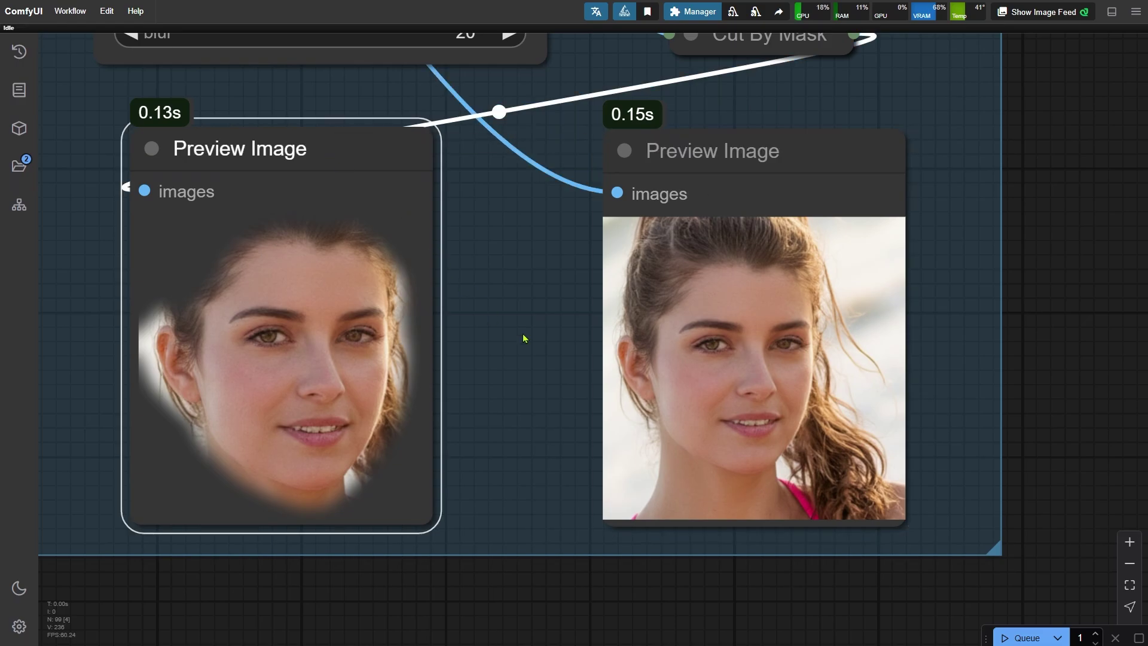
Step: Check that the LayerMask: MaskGrow grow amount stays at 50
scroll(525, 333, "down", 5)
scroll(511, 181, "up", 2)
scroll(548, 212, "up", 3)
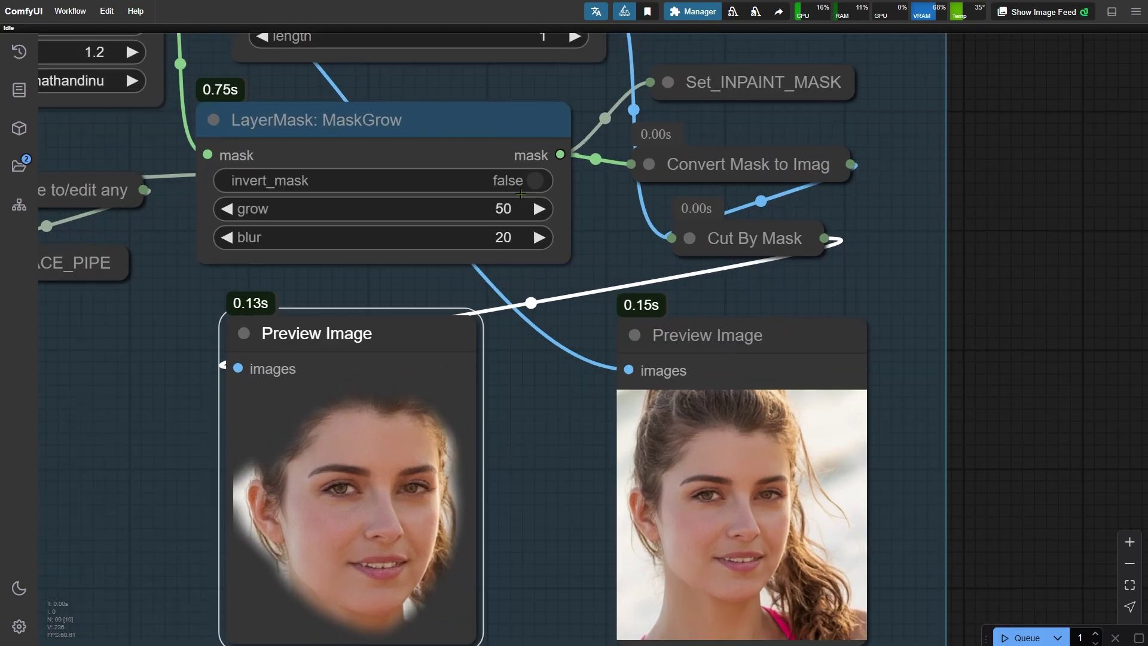
left_click(501, 209)
left_click(726, 177)
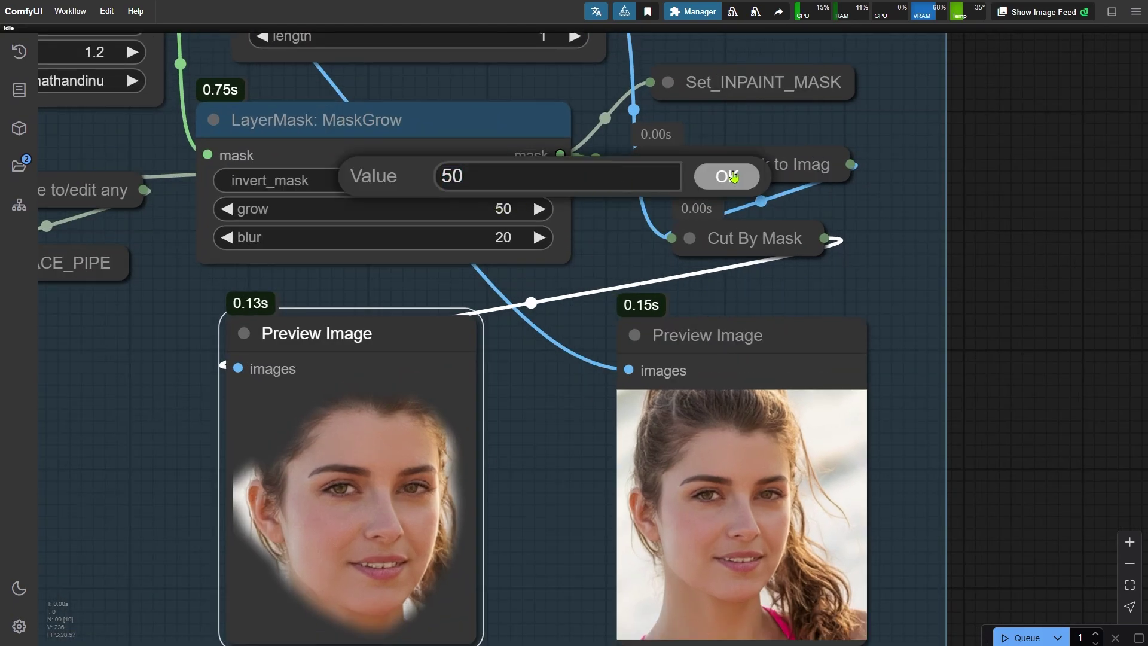
scroll(206, 312, "down", 8)
left_click(107, 11)
left_click_drag(206, 312, 552, 274)
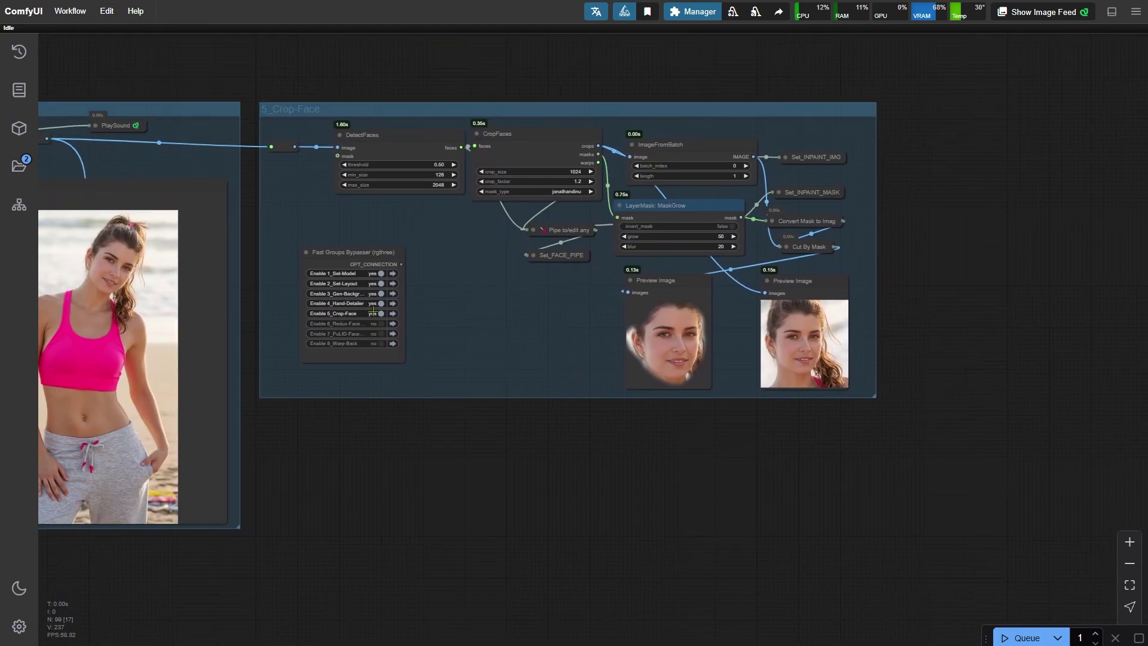
Step: Enable 6_Redux-FaceSwap and 7_PuLID-FaceSwap, choosing pulid_flux_v0.9.1.safetensors as the PuLID model
scroll(437, 384, "up", 3)
left_click(353, 302)
left_click(353, 320)
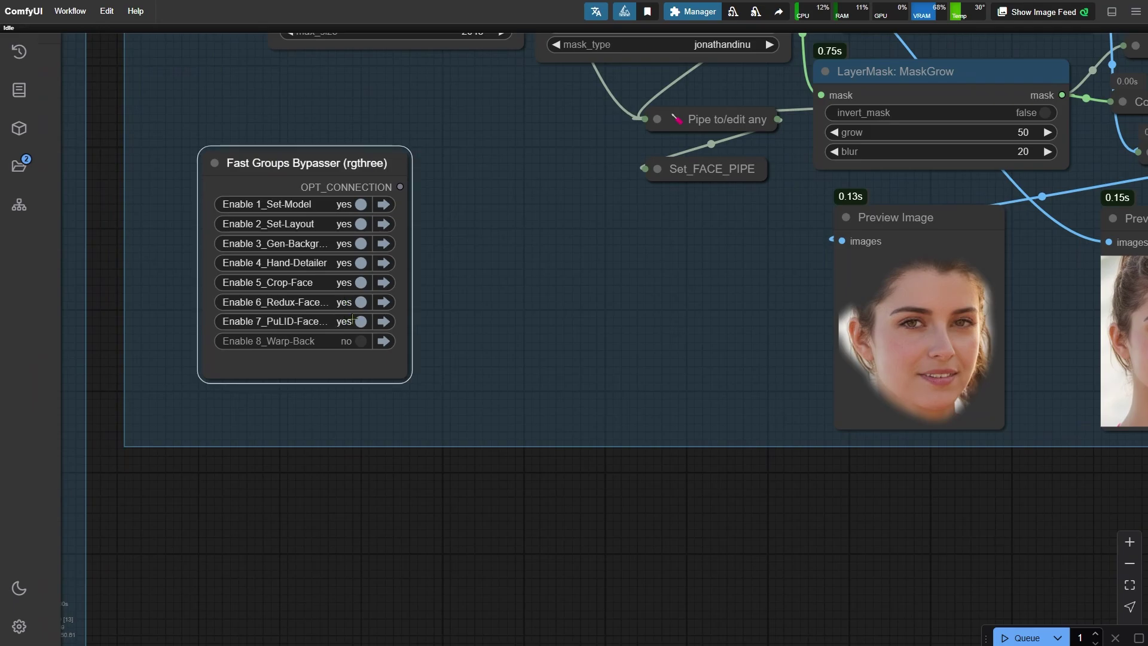
left_click(383, 321)
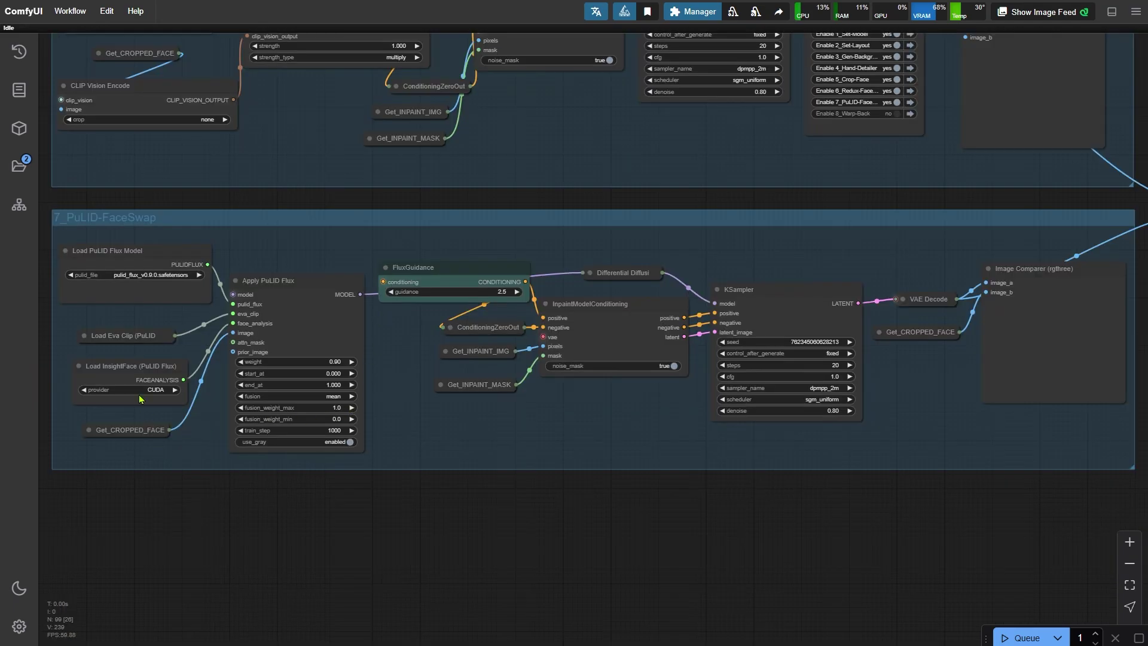
scroll(87, 299, "up", 5)
left_click_drag(156, 179, 371, 183)
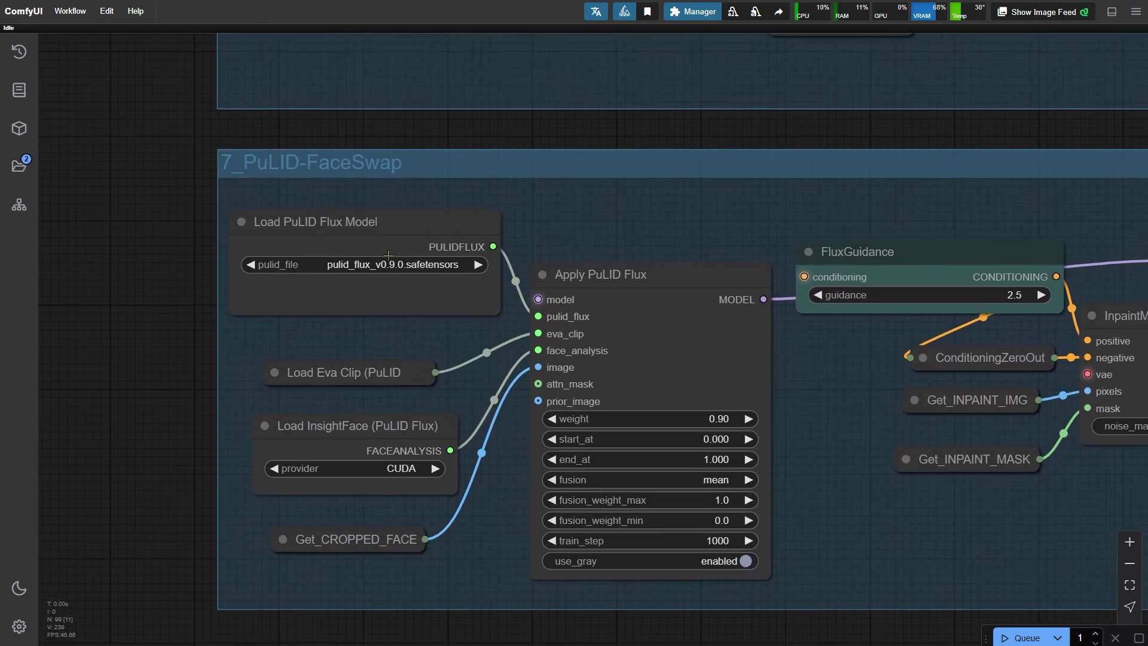
scroll(399, 269, "up", 2)
left_click(398, 269)
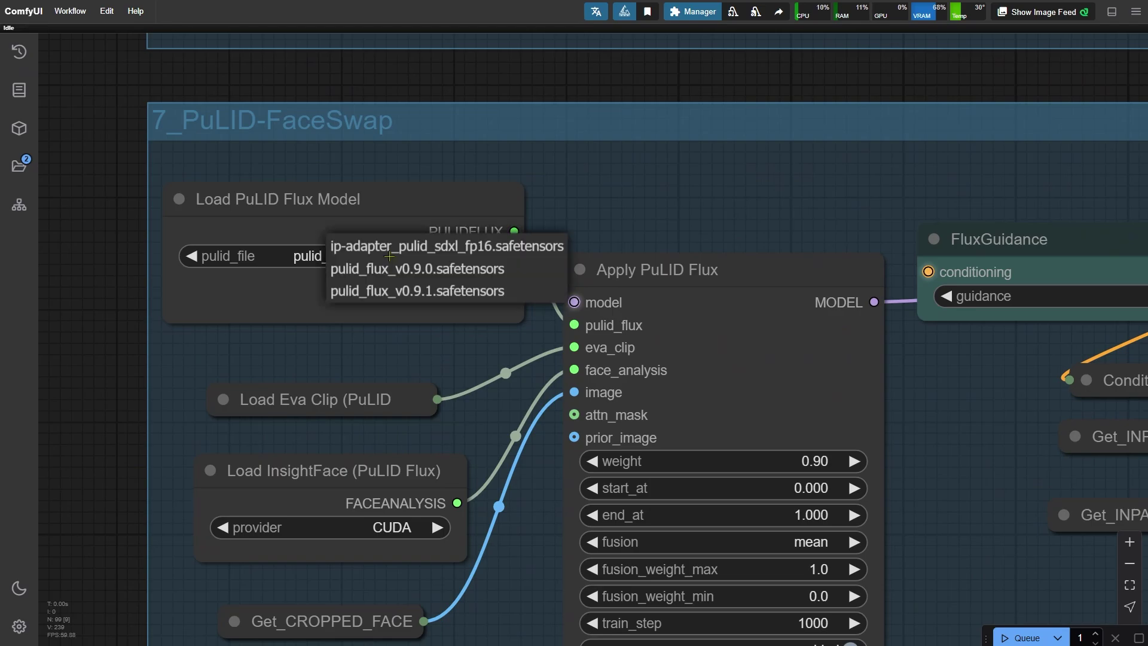
left_click(408, 290)
Step: Compare the Redux and PuLID Image Comparer face-swap results side by side
scroll(300, 354, "down", 3)
scroll(300, 354, "down", 5)
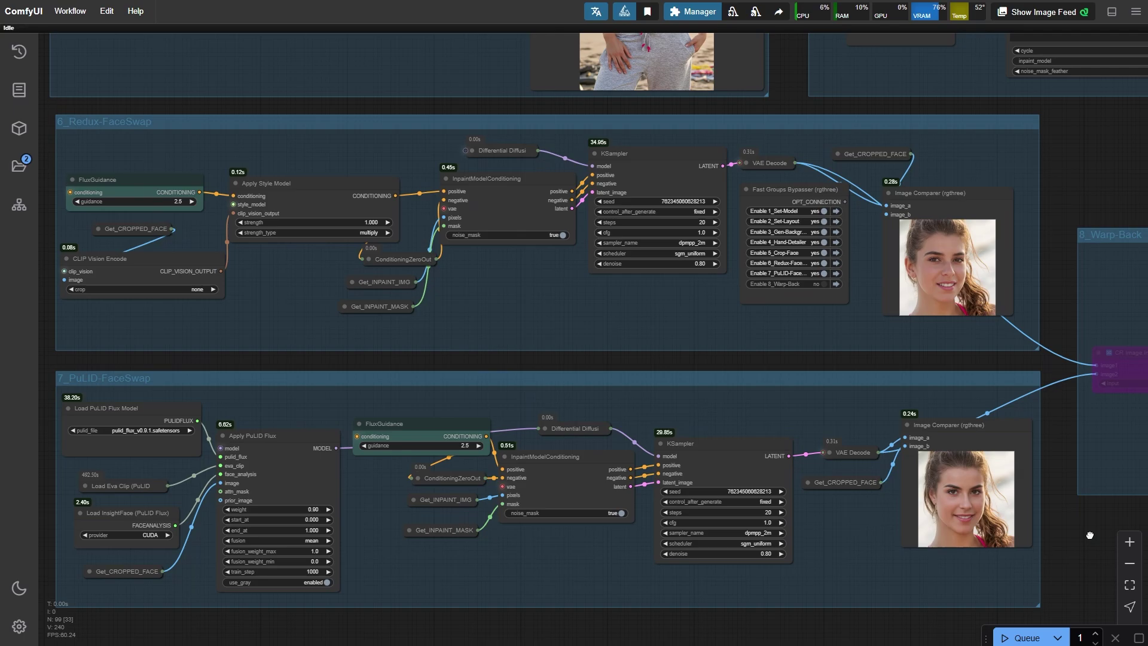
scroll(644, 520, "right", 10)
scroll(638, 515, "up", 1)
scroll(639, 515, "up", 3)
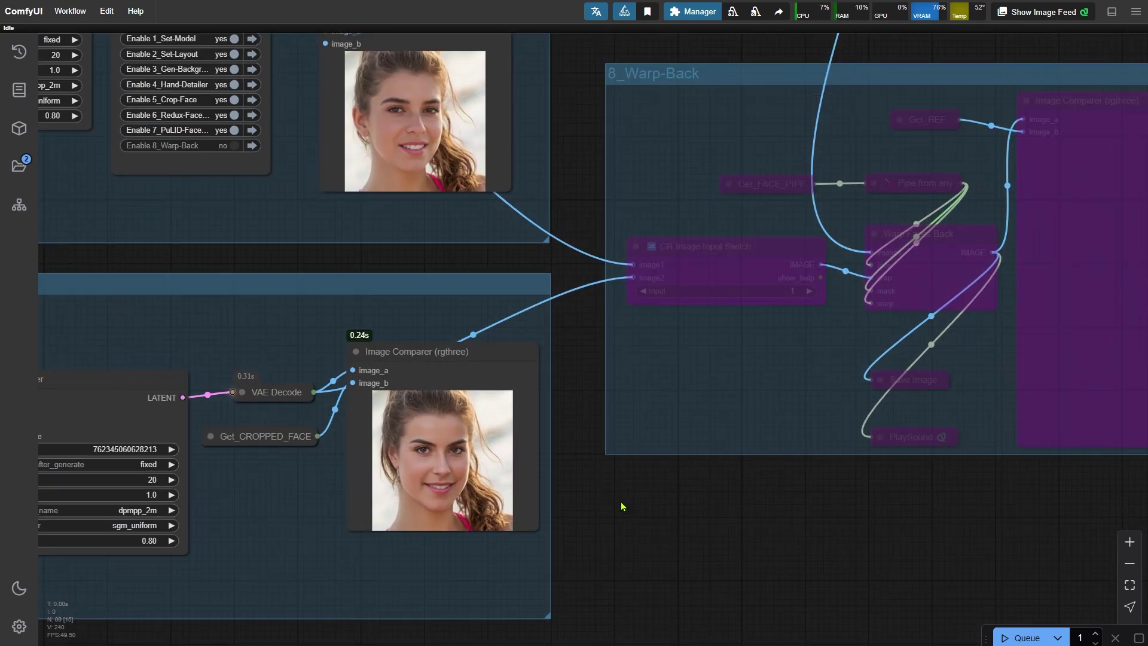
scroll(589, 365, "up", 4)
scroll(589, 365, "left", 2)
left_click_drag(526, 458, 561, 407)
left_click_drag(484, 406, 619, 137)
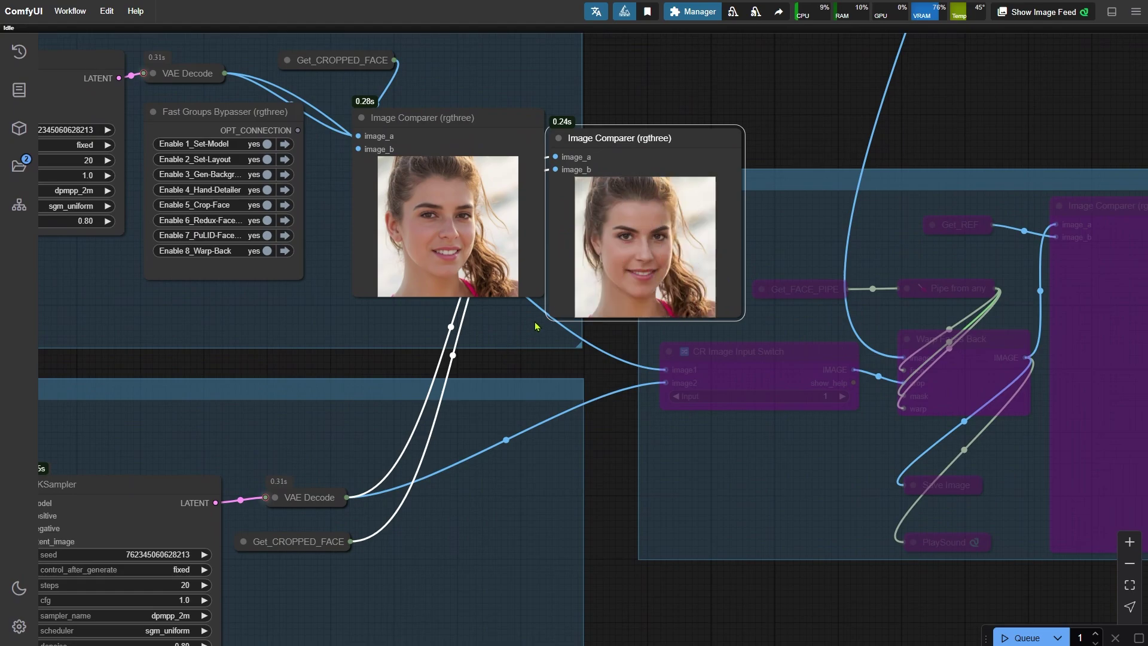
left_click_drag(600, 138, 422, 472)
scroll(616, 579, "down", 2)
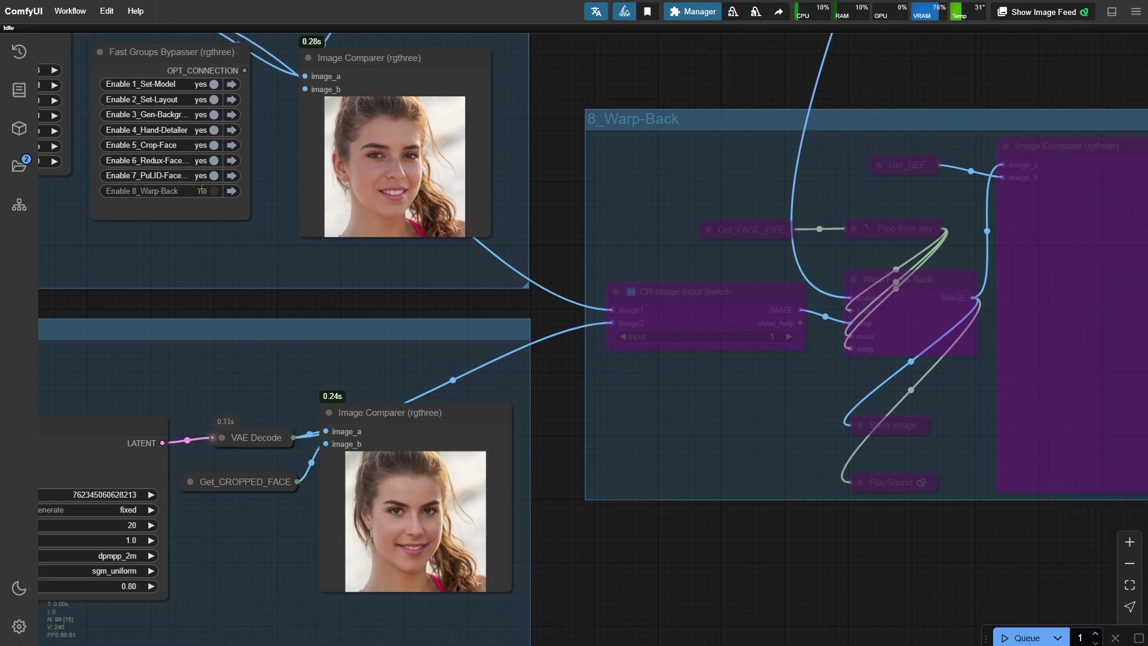
Step: Enable 8_Warp-Back with the image switch on input 2 and run to produce the final portrait
left_click(212, 190)
left_click(230, 191)
scroll(317, 536, "down", 2)
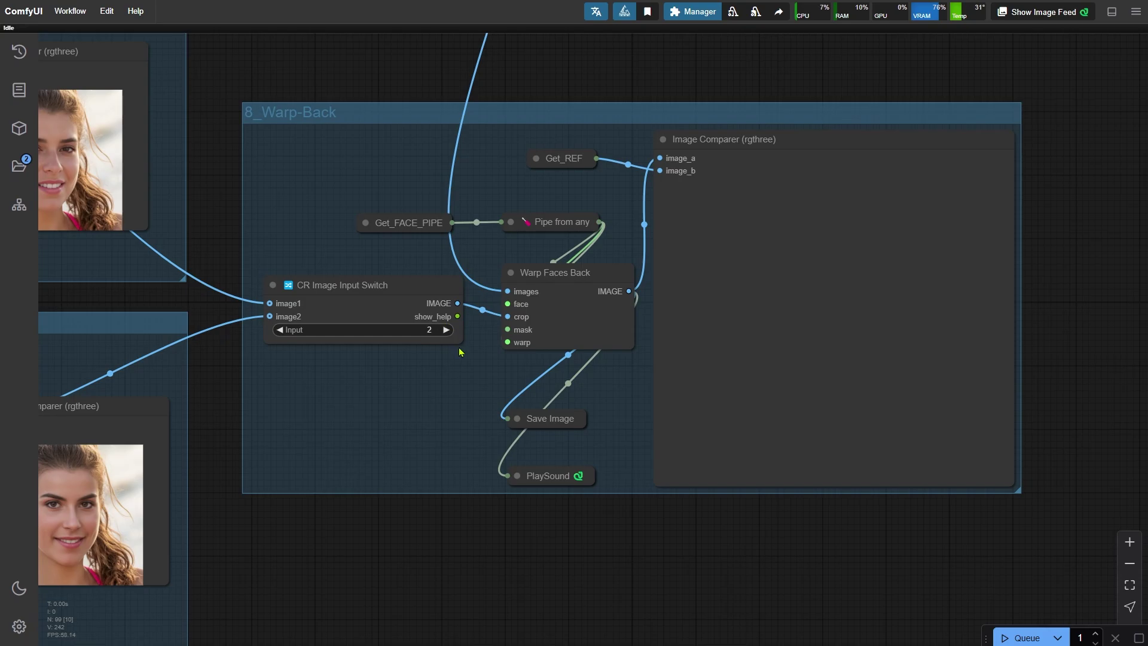
key("ctrl+Return")
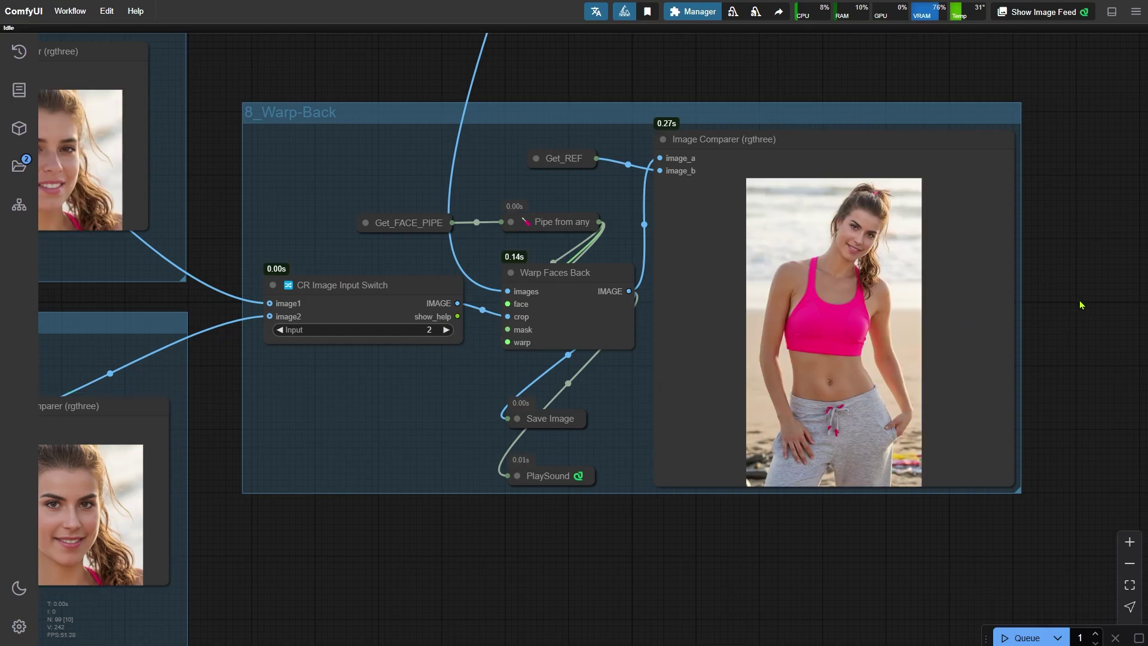
scroll(1104, 299, "up", 4)
scroll(1094, 295, "up", 3)
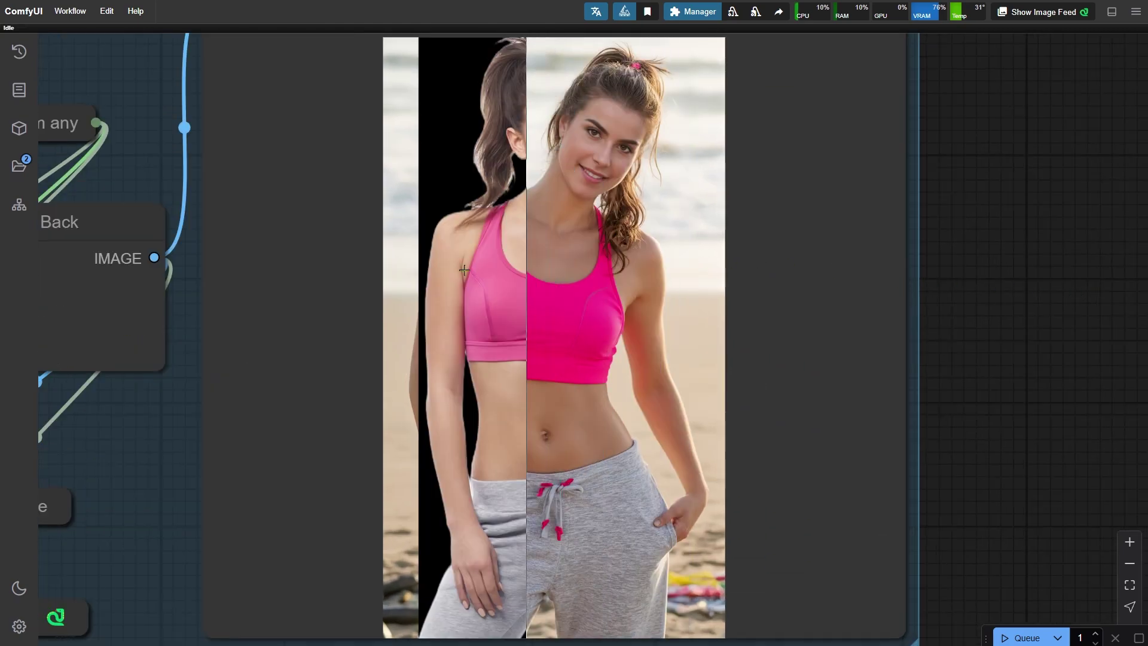